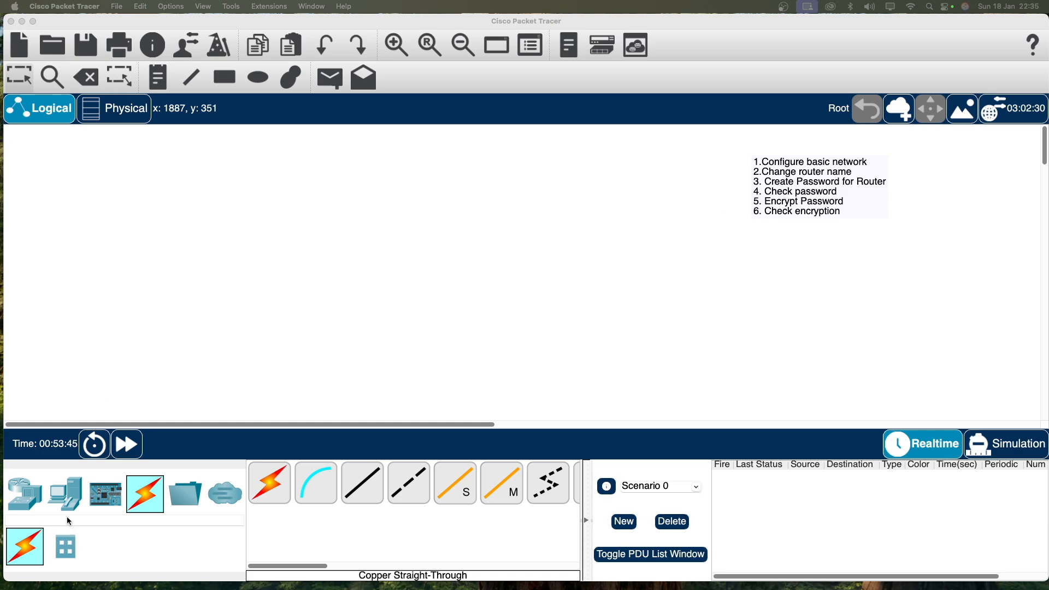
Place two generic PCs, PC2 and PC3, side by side on the workspace.
click(65, 493)
click(269, 483)
click(181, 303)
click(259, 494)
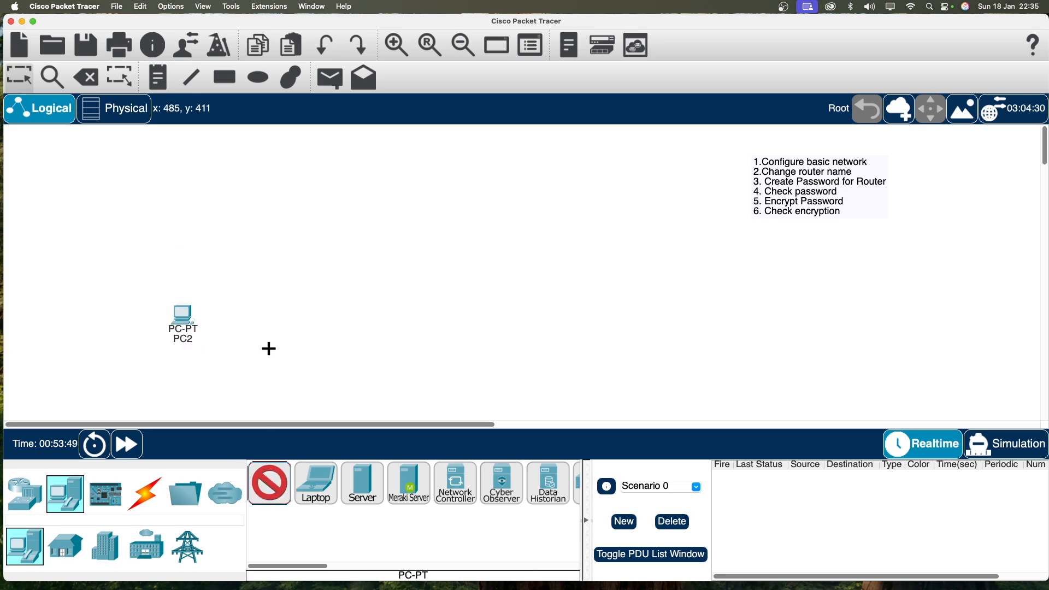
click(285, 322)
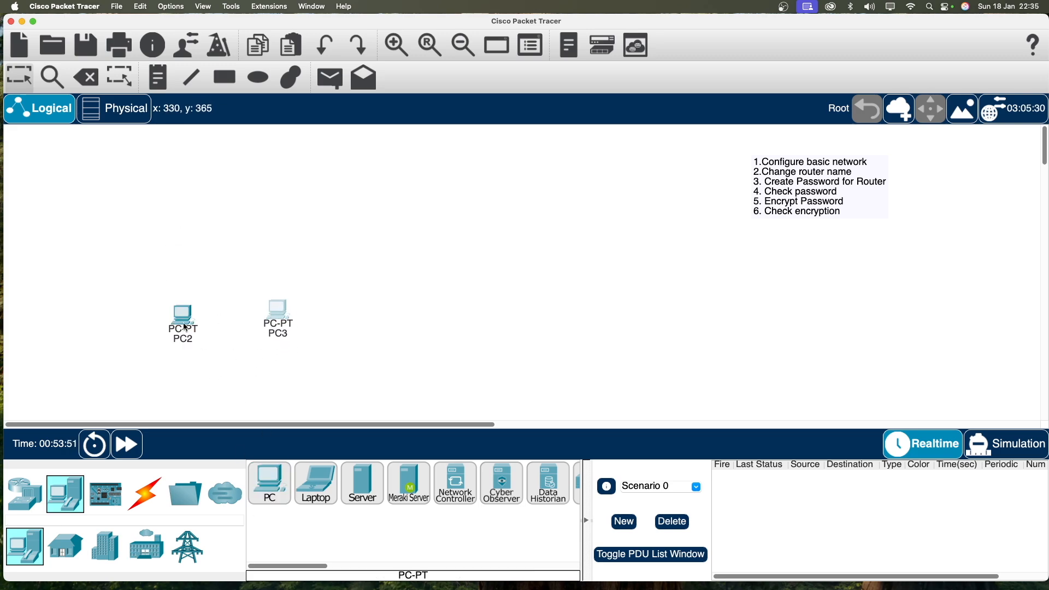
drag(278, 311, 275, 329)
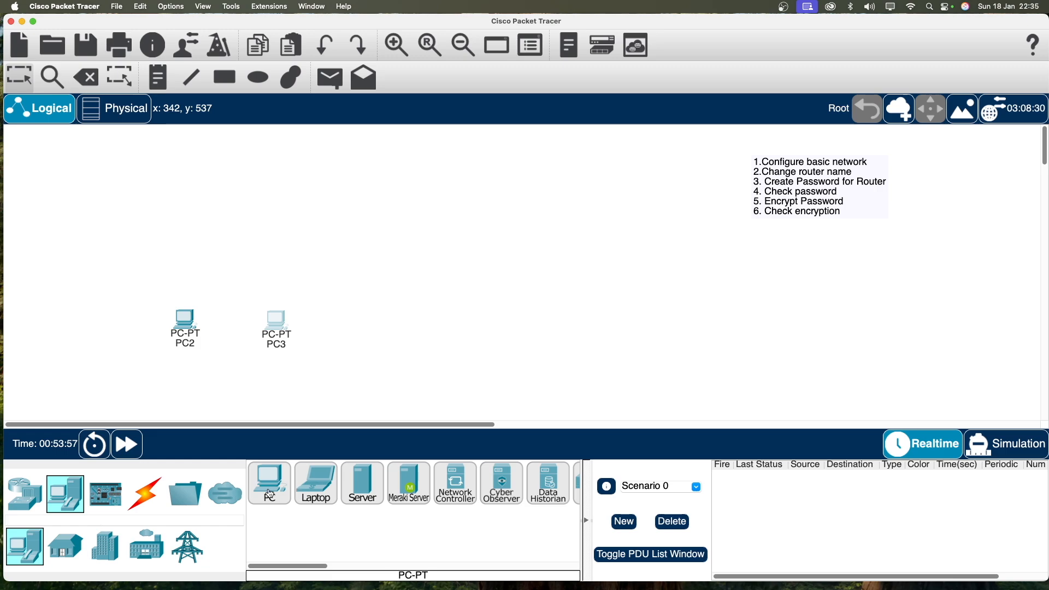
Add a 2960 switch (Switch1) above the PCs and a 2911 router (Router4) above it.
click(25, 493)
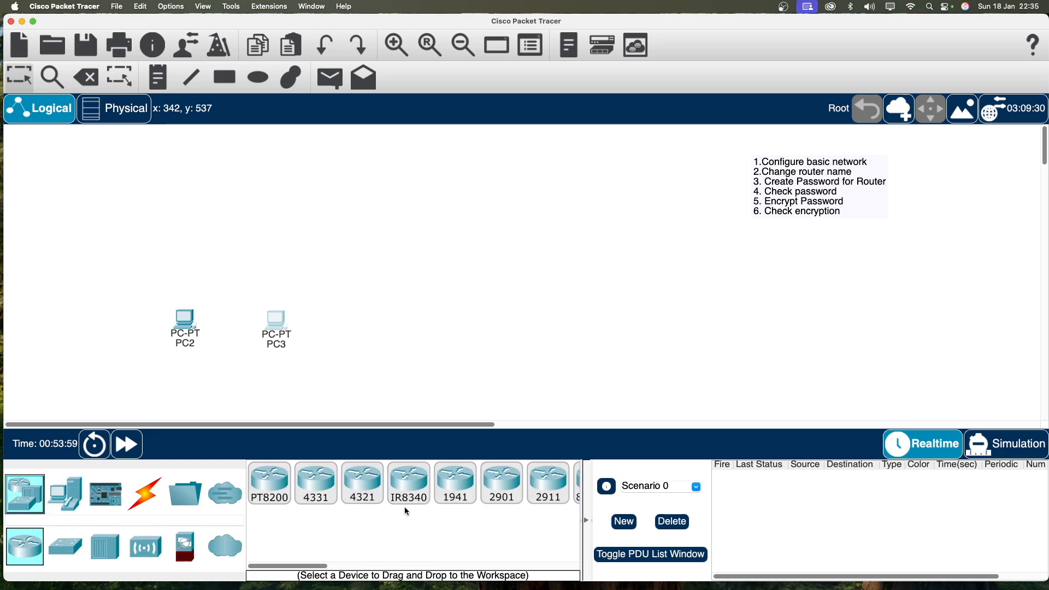
click(66, 546)
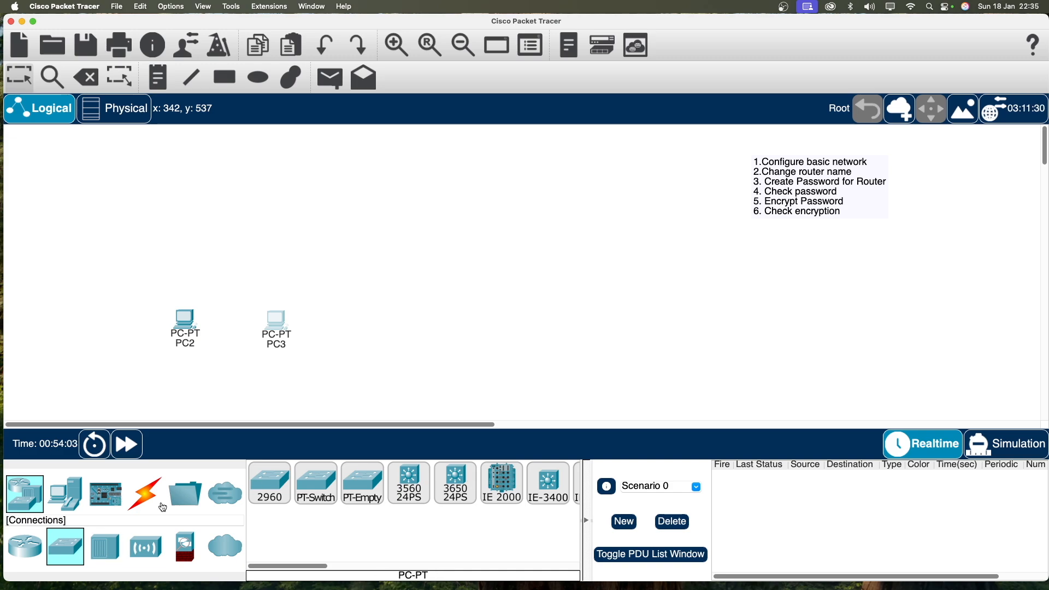
click(269, 483)
click(232, 265)
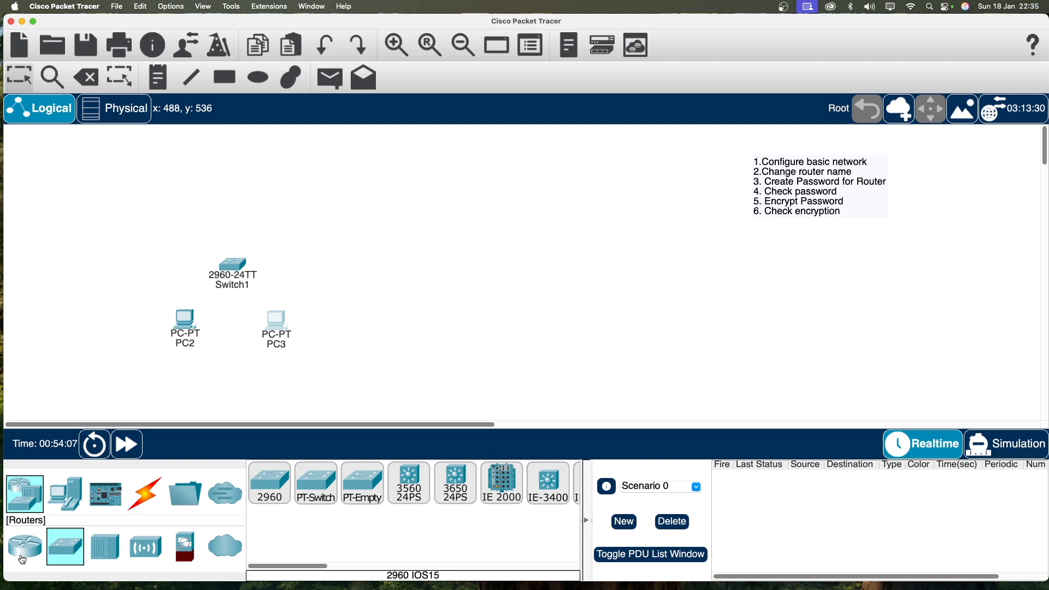
click(25, 546)
click(548, 483)
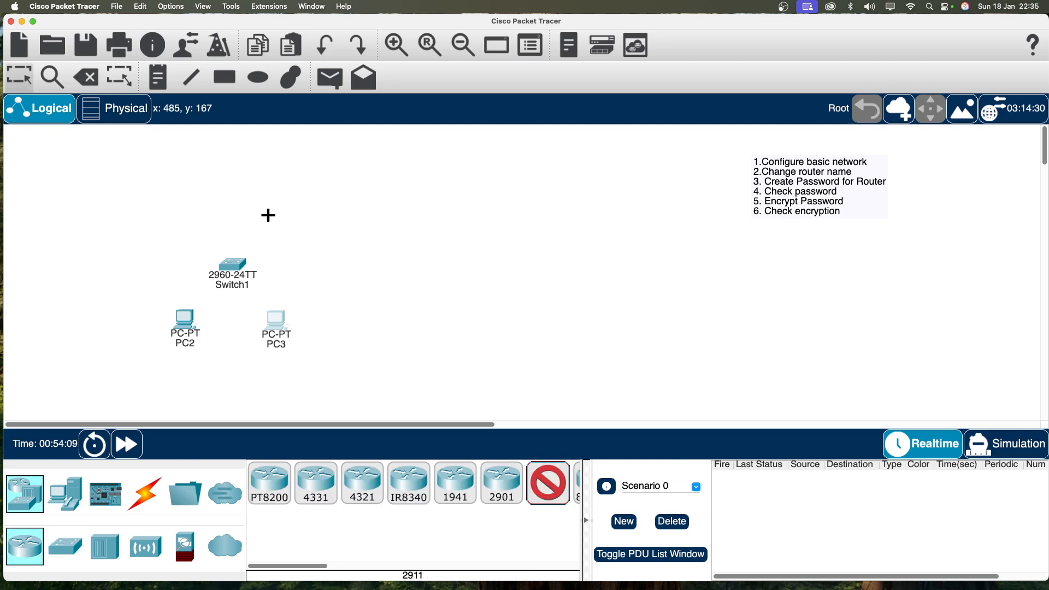
click(285, 194)
Move PC2 and PC3 lower beneath the switch.
drag(185, 322, 160, 345)
drag(262, 337, 270, 361)
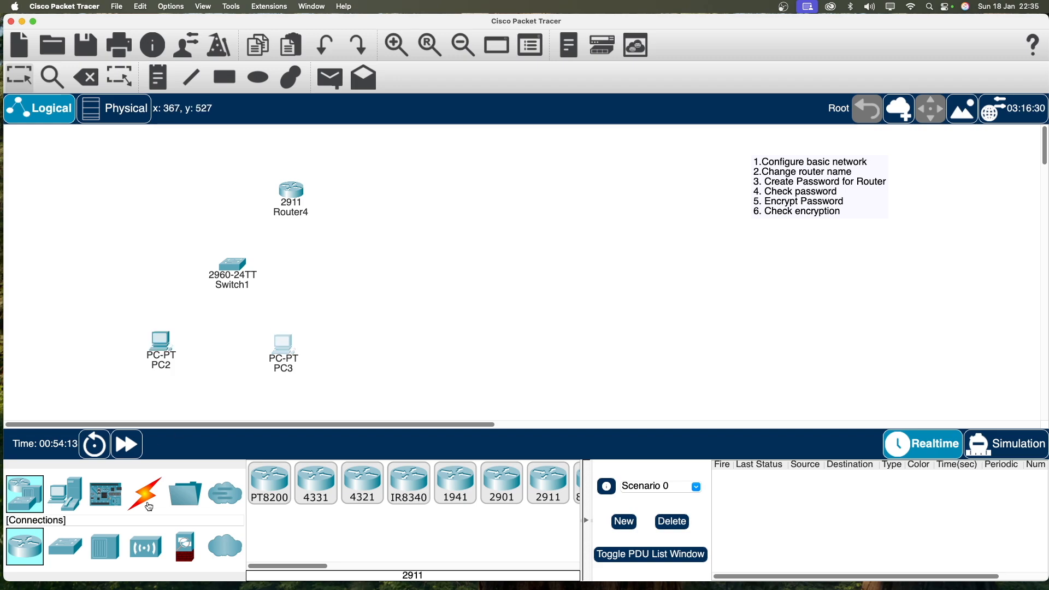
click(144, 493)
Cable PC2 Fa0 to Switch1 Fa0/1 and PC3 Fa0 to Fa0/2 with copper straight-through.
click(362, 483)
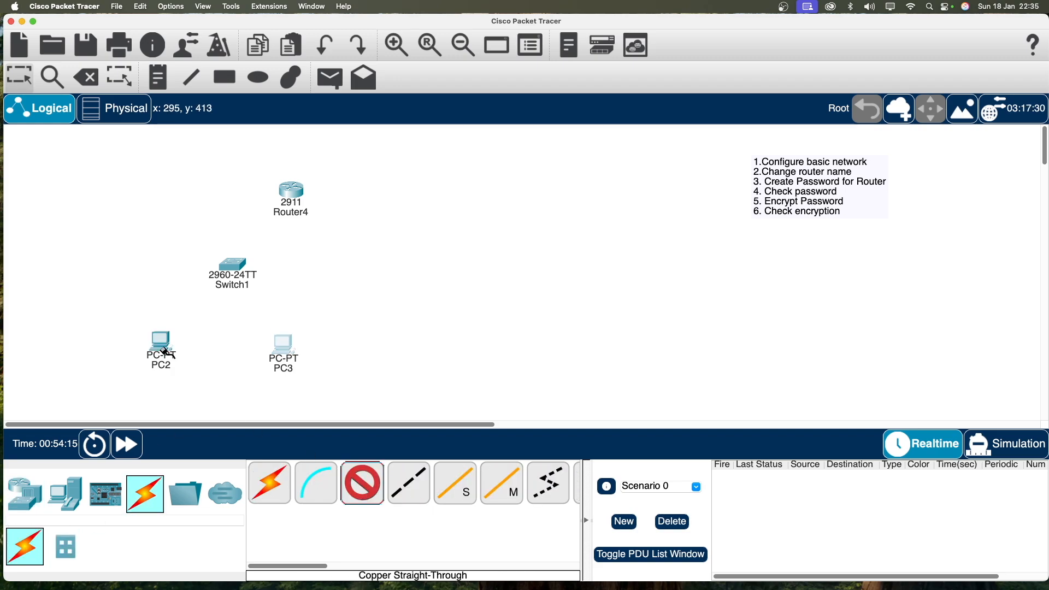
click(180, 356)
click(212, 390)
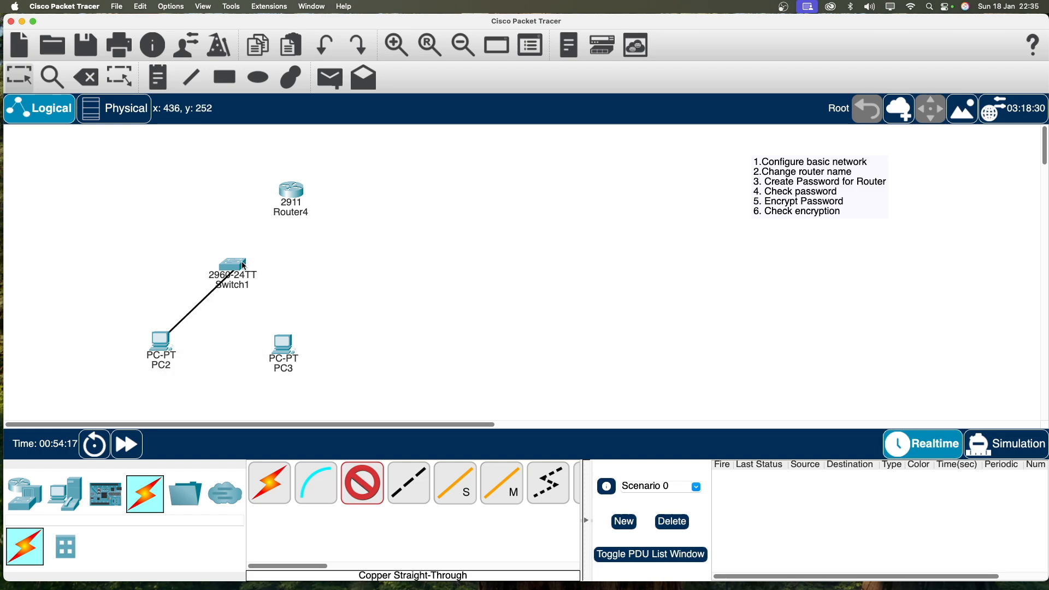
click(240, 265)
click(273, 281)
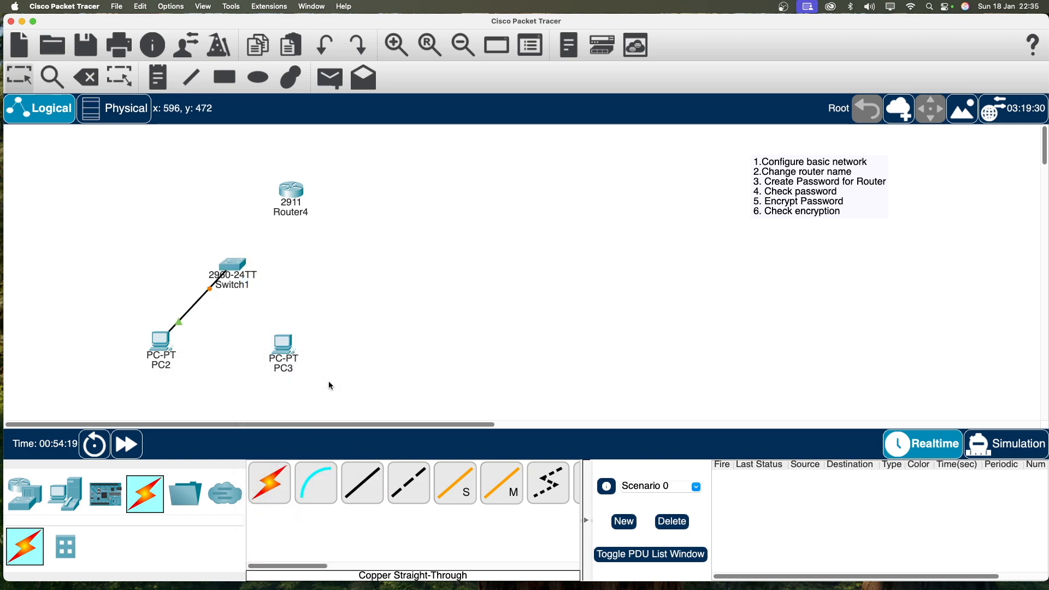
click(362, 483)
click(284, 345)
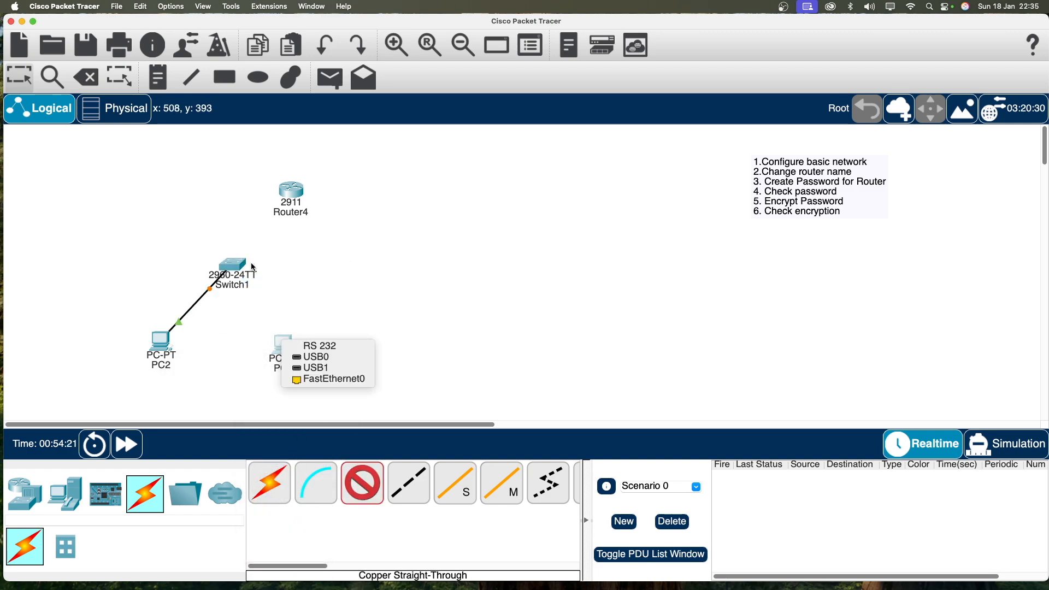
click(328, 379)
click(232, 266)
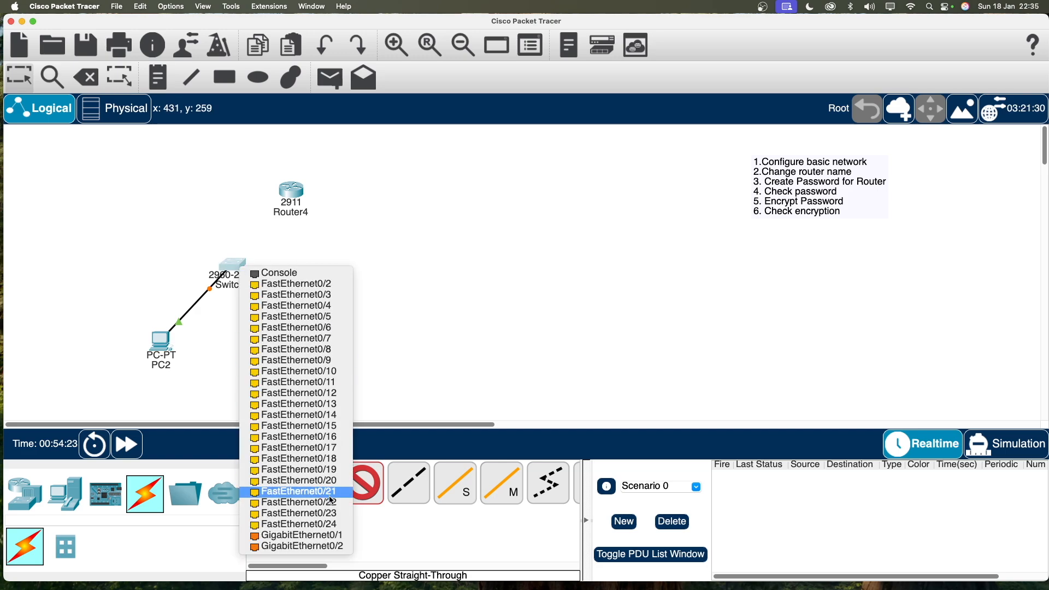
click(320, 284)
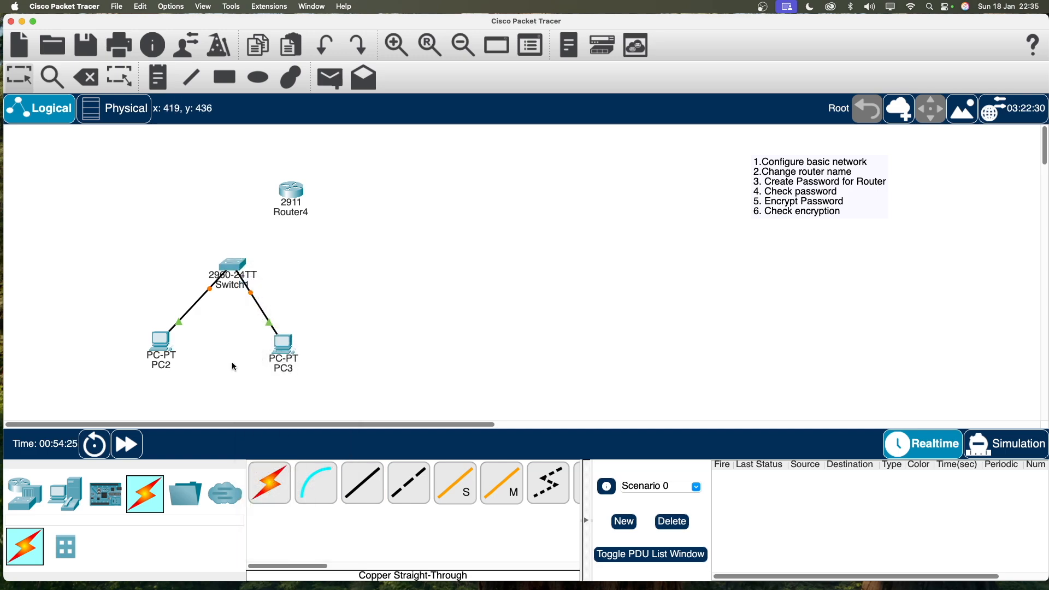
Link Switch1 Gi0/1 to Router4 Gi0/0, shift the router right and fast-forward time.
click(362, 483)
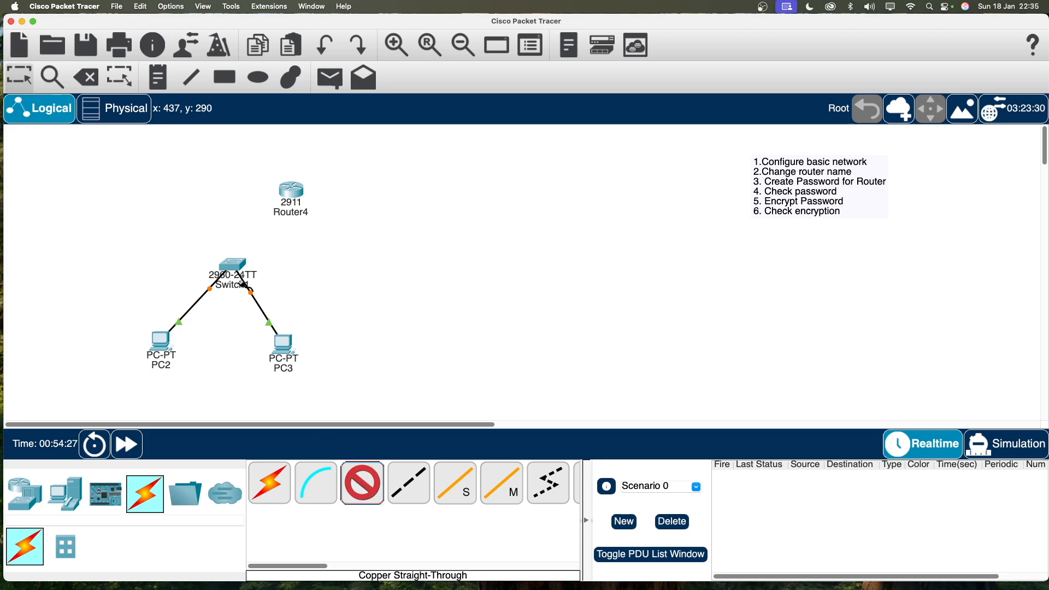
click(236, 265)
click(295, 521)
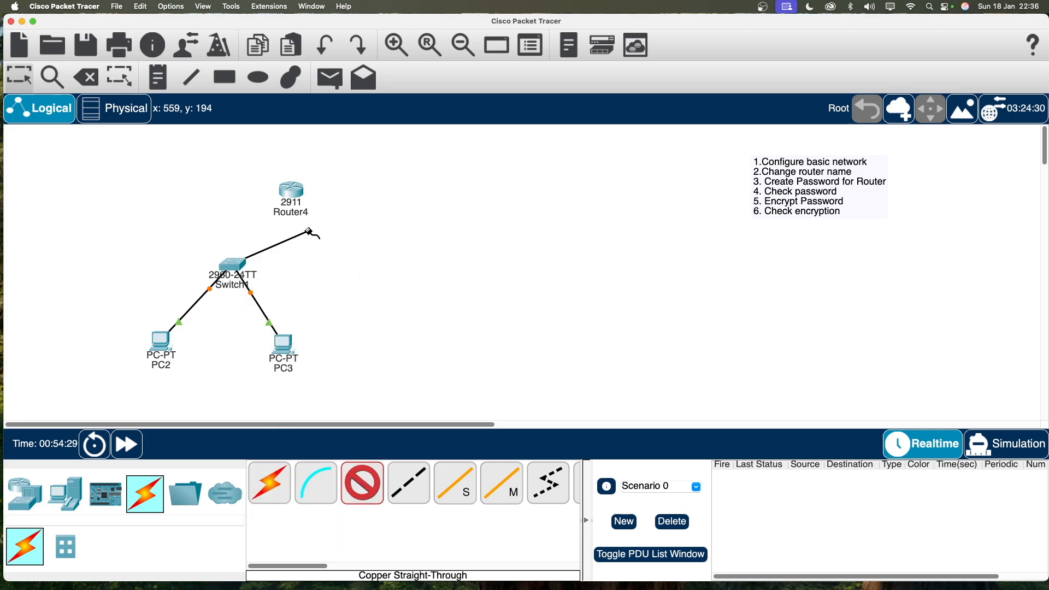
click(289, 190)
click(353, 218)
drag(298, 192, 342, 190)
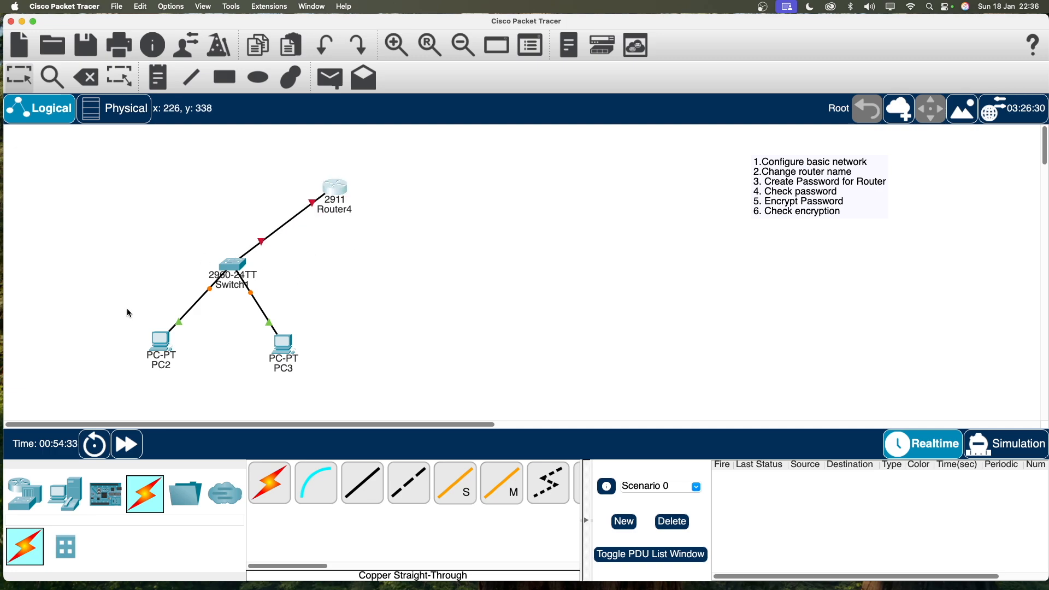
click(127, 444)
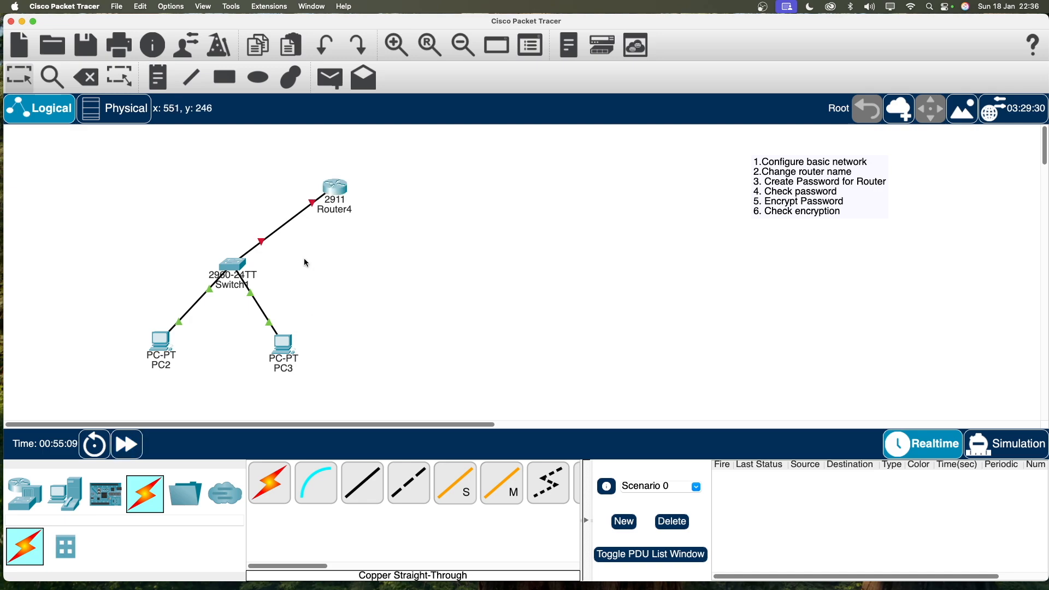
click(167, 83)
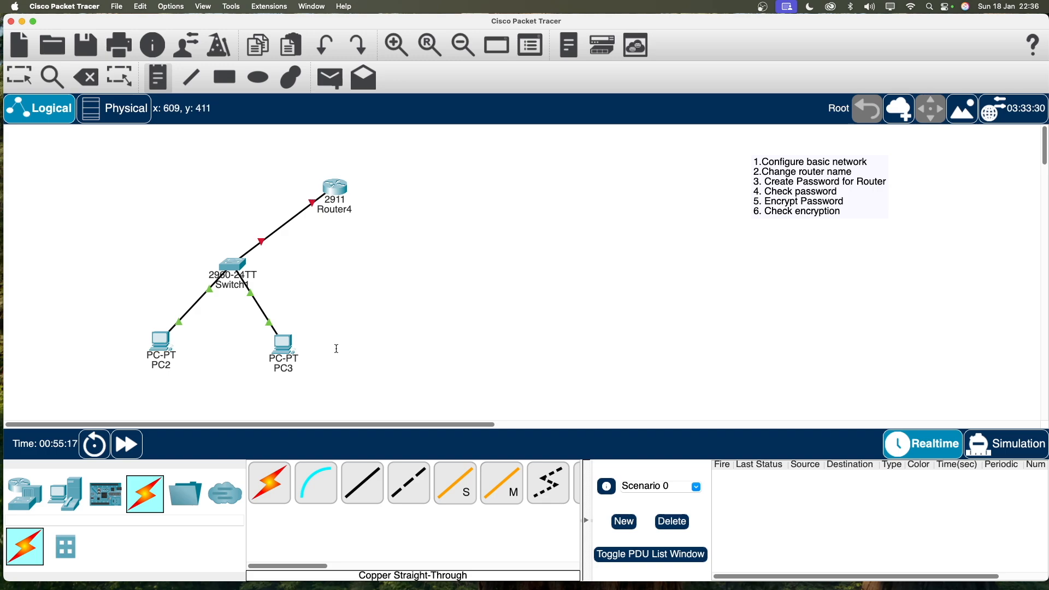
Add notes 192.168.1.3 by PC3, 192.168.1.2 by PC2 and 192.168.1.1 beside Router4.
click(320, 340)
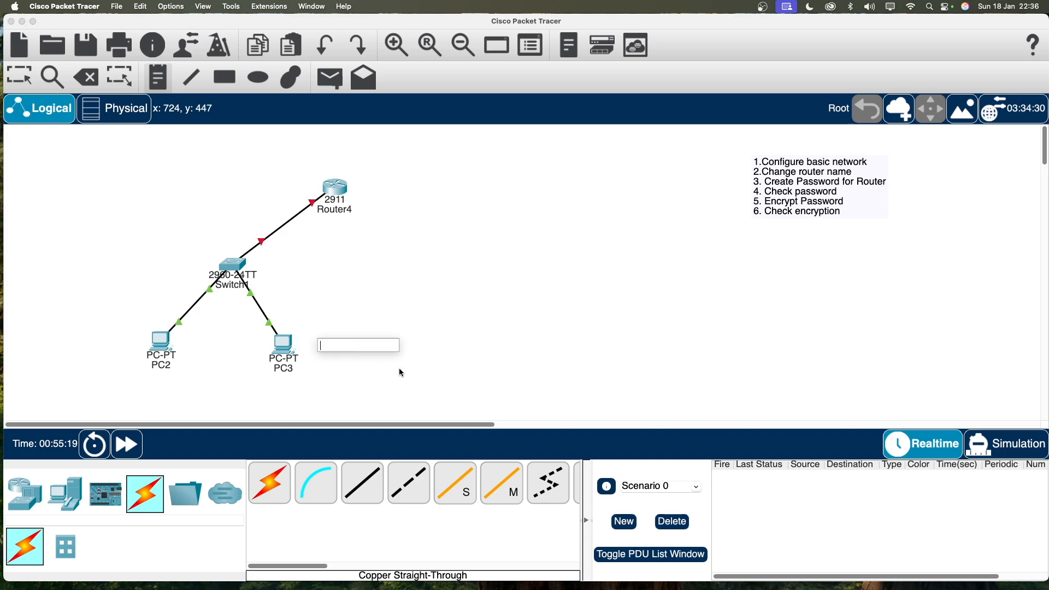
text(192)
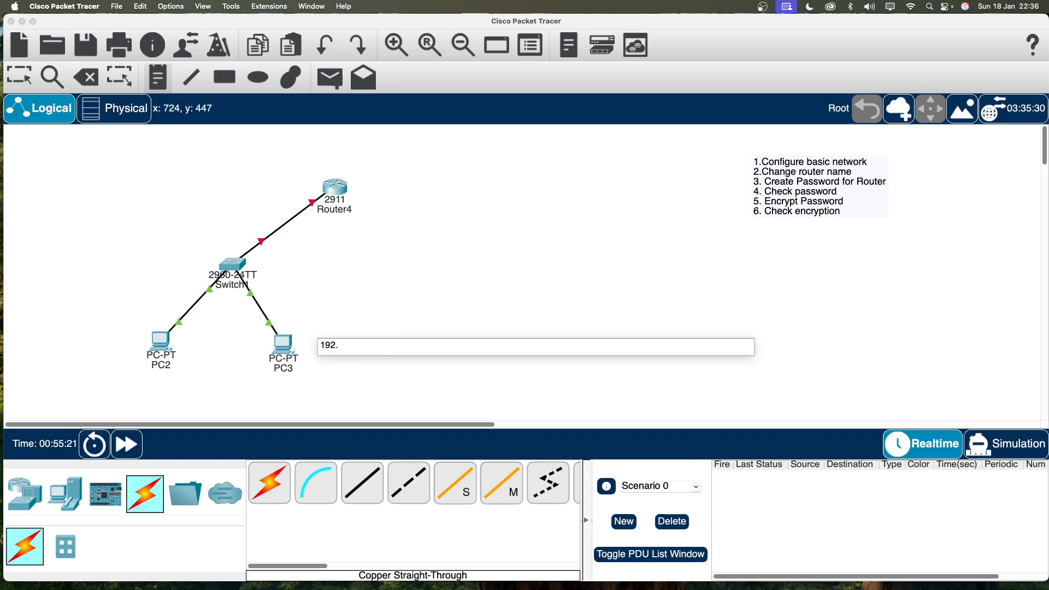
text(.168.1.3)
click(64, 330)
text(192.168.)
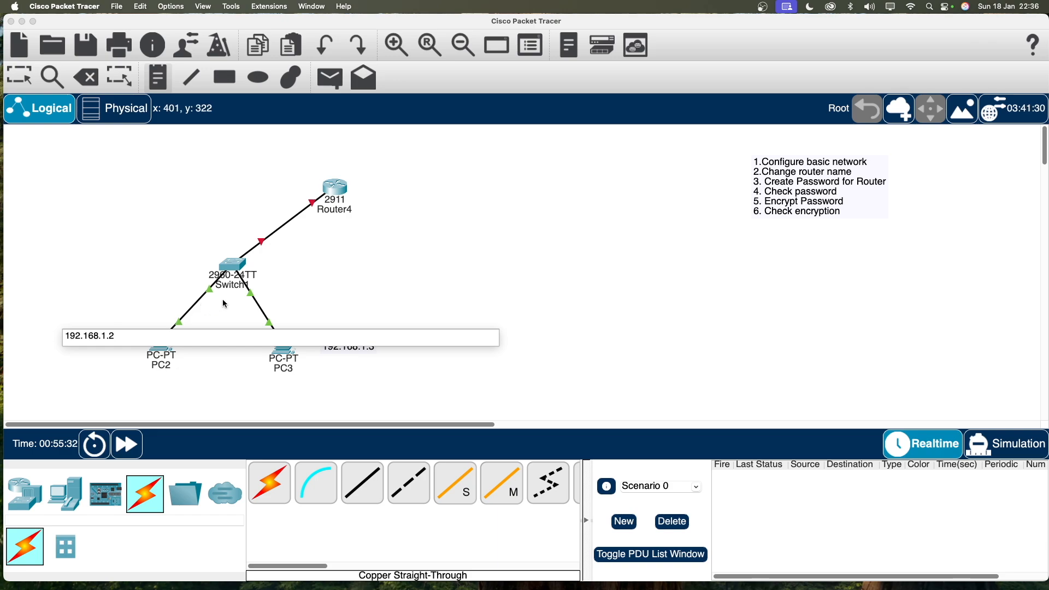
click(374, 194)
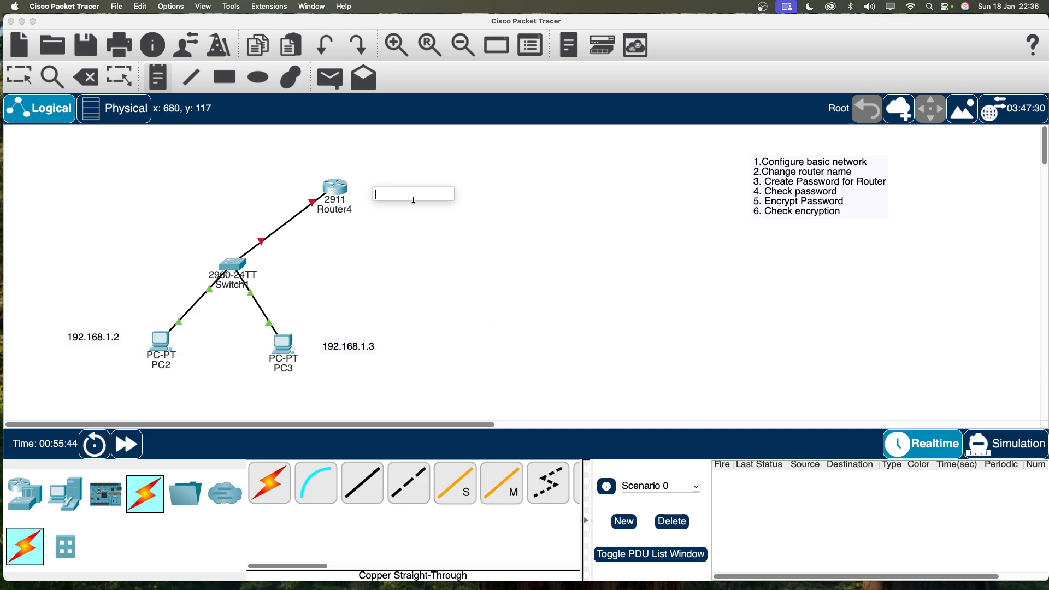
text(192.168.1.1)
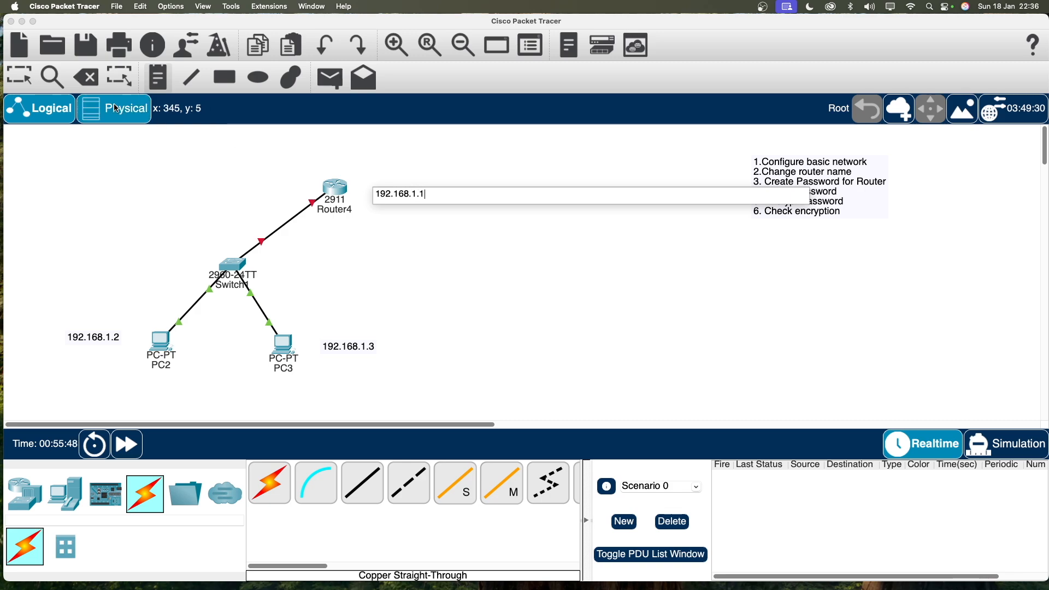
click(37, 80)
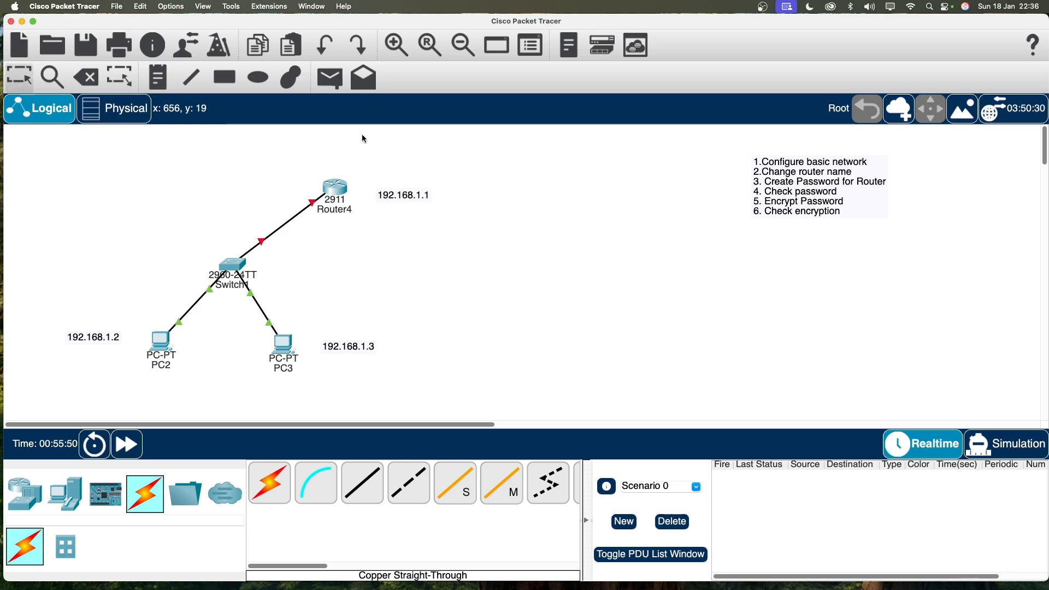
drag(393, 198, 262, 192)
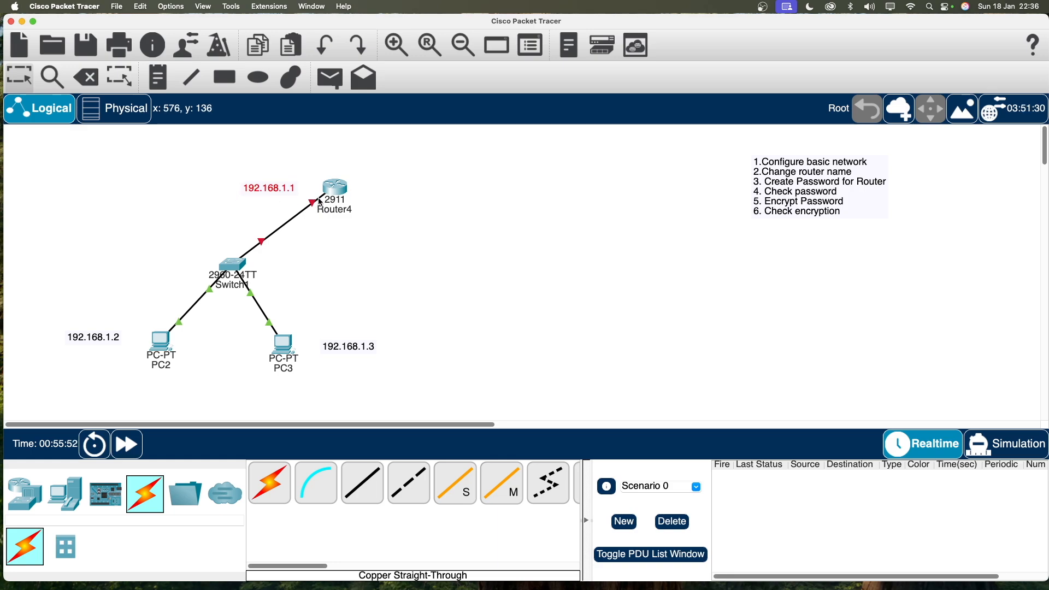
drag(336, 191, 328, 190)
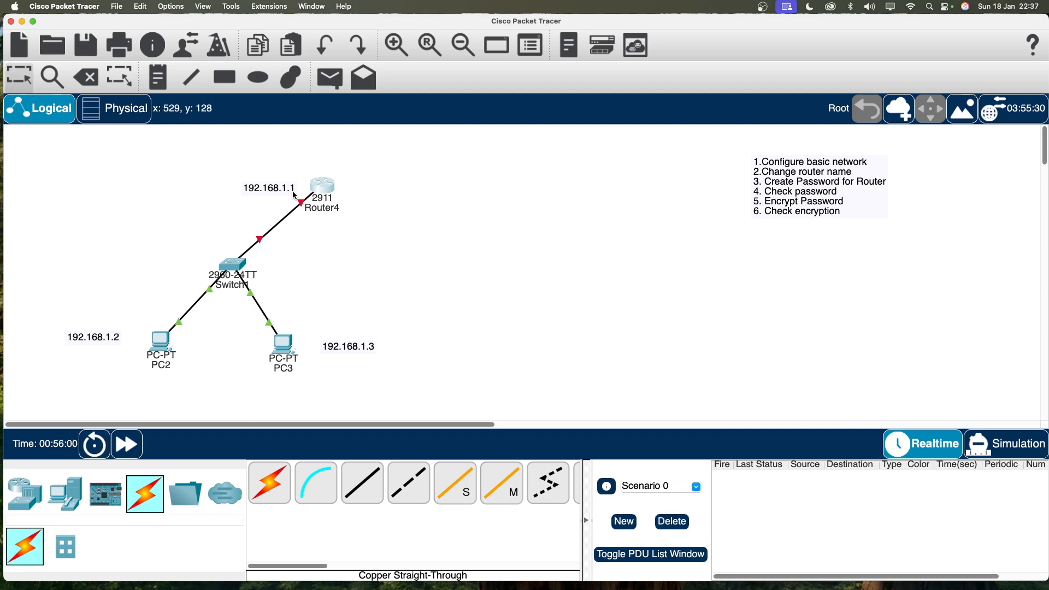
Add a two-line note '192.168.1.0/24' and '255.255.255.0' beside the Switch1–Router4 link.
click(158, 77)
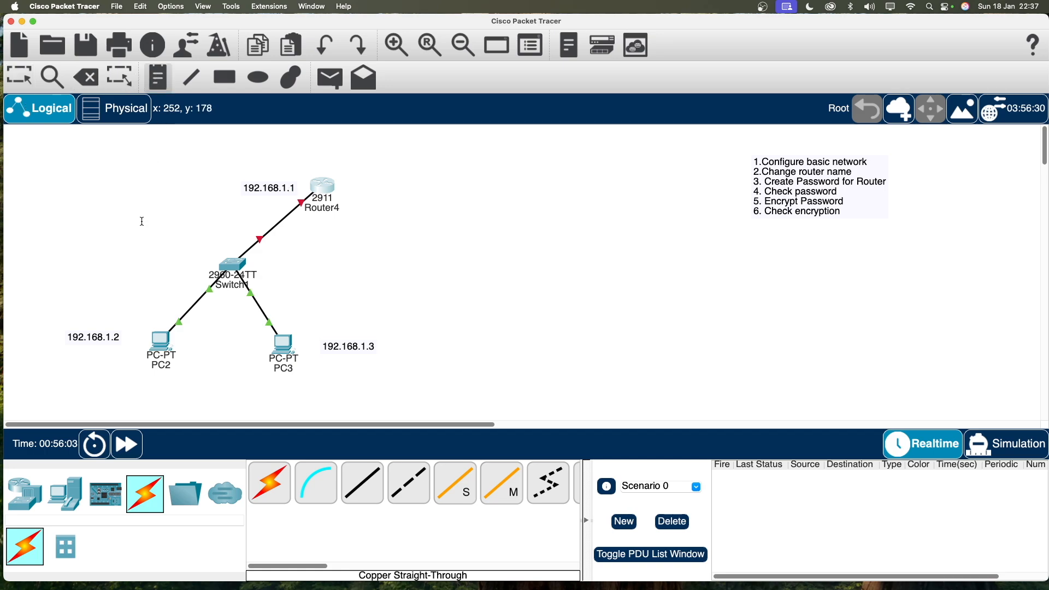
click(109, 222)
text(192.168.1)
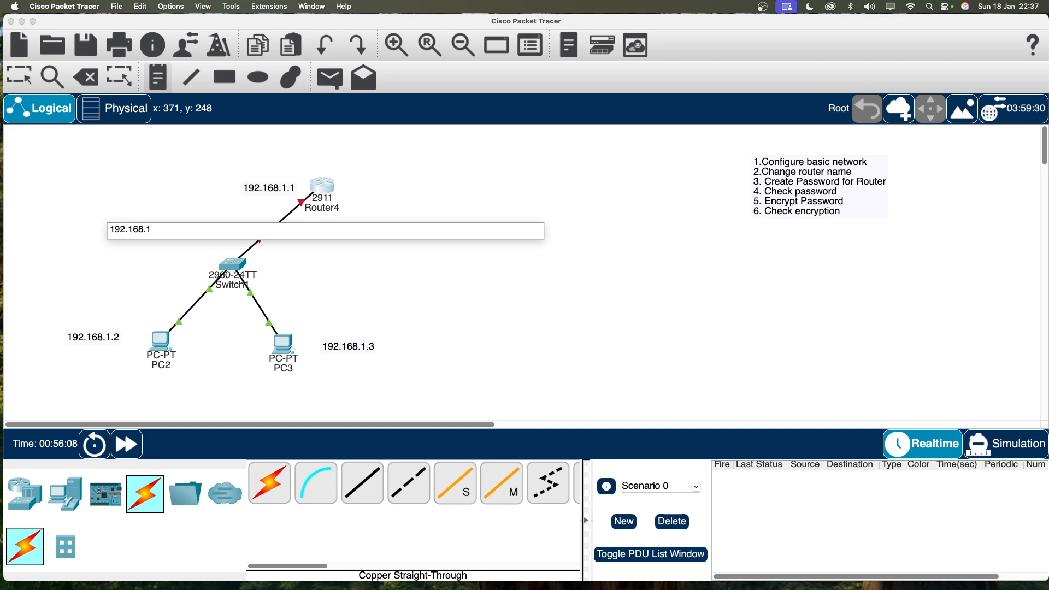
text(.0/24)
key(Return)
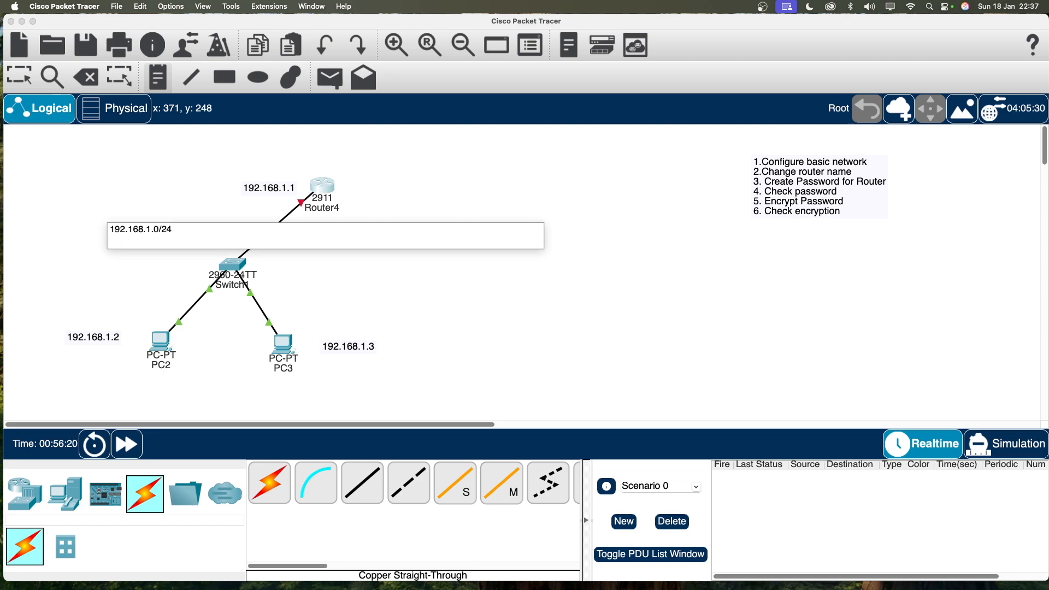
text(255.255.255.0)
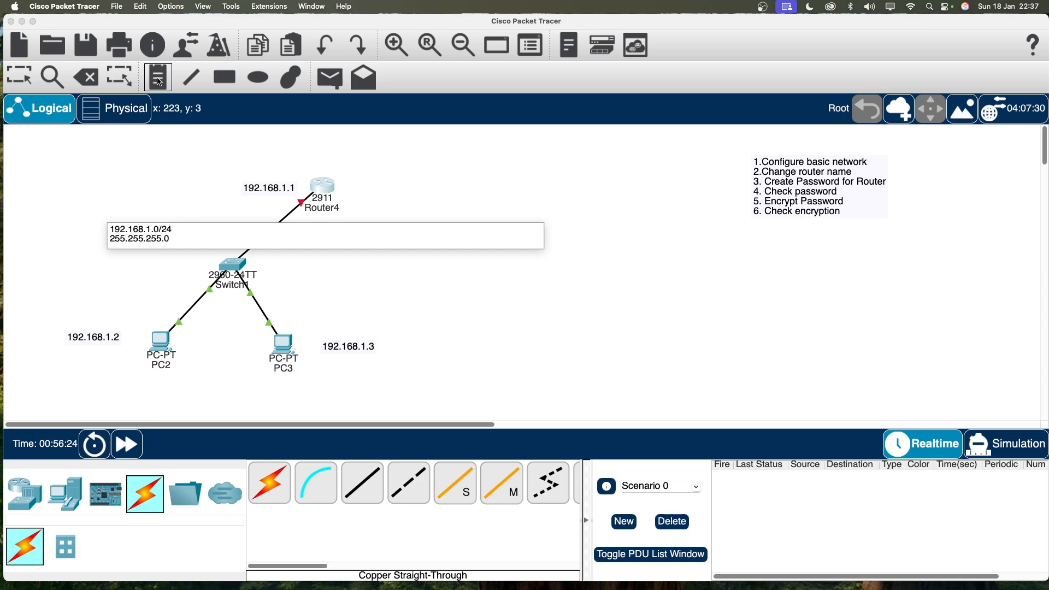
click(110, 207)
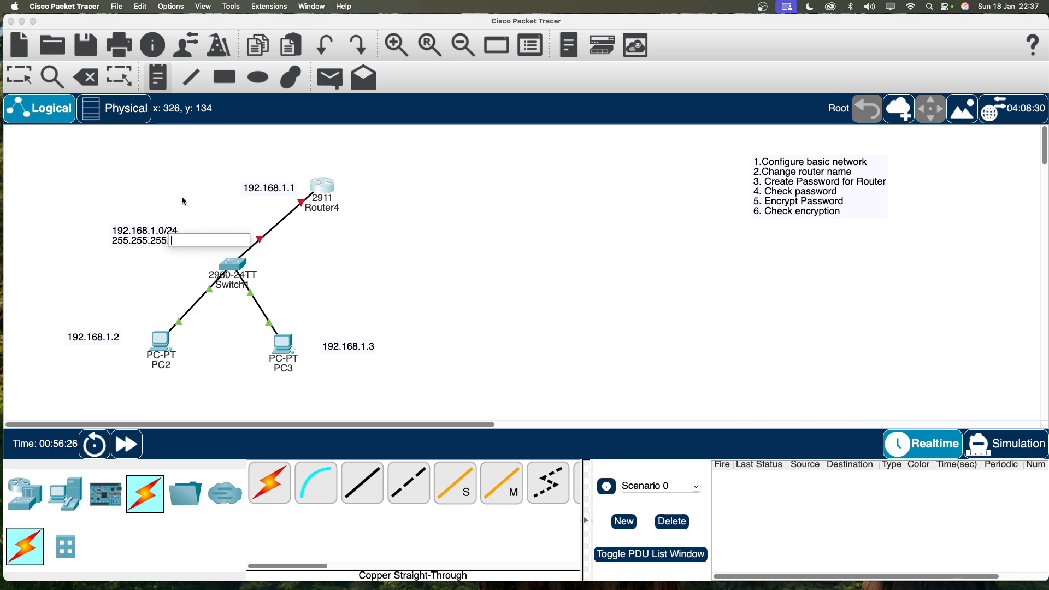
click(19, 77)
drag(147, 236, 178, 236)
click(364, 248)
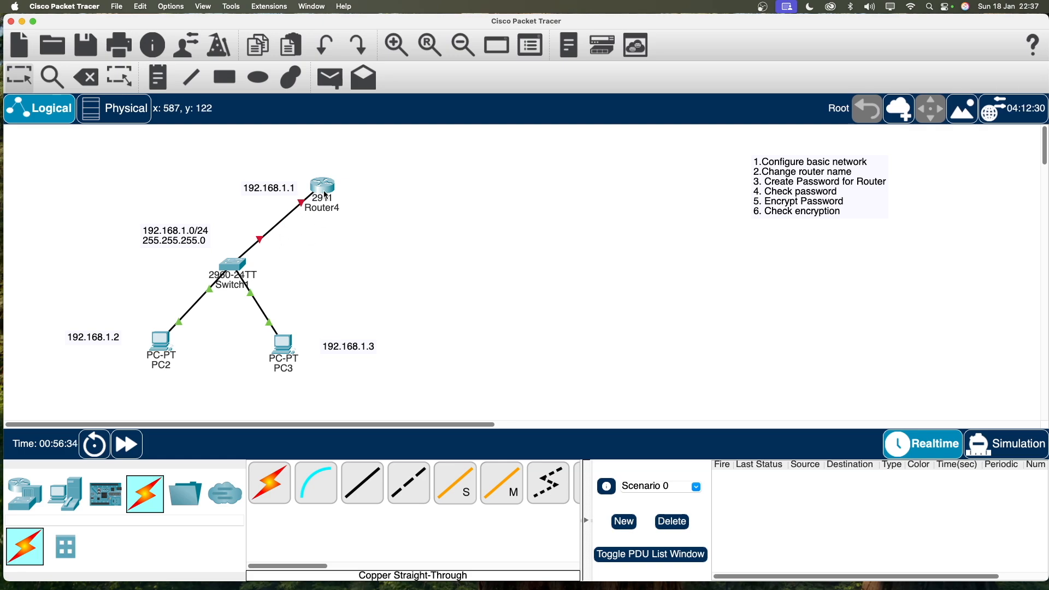
mouse_move(326, 189)
click(333, 212)
Replace the router's Router4 label with the name R1.
drag(352, 210, 312, 211)
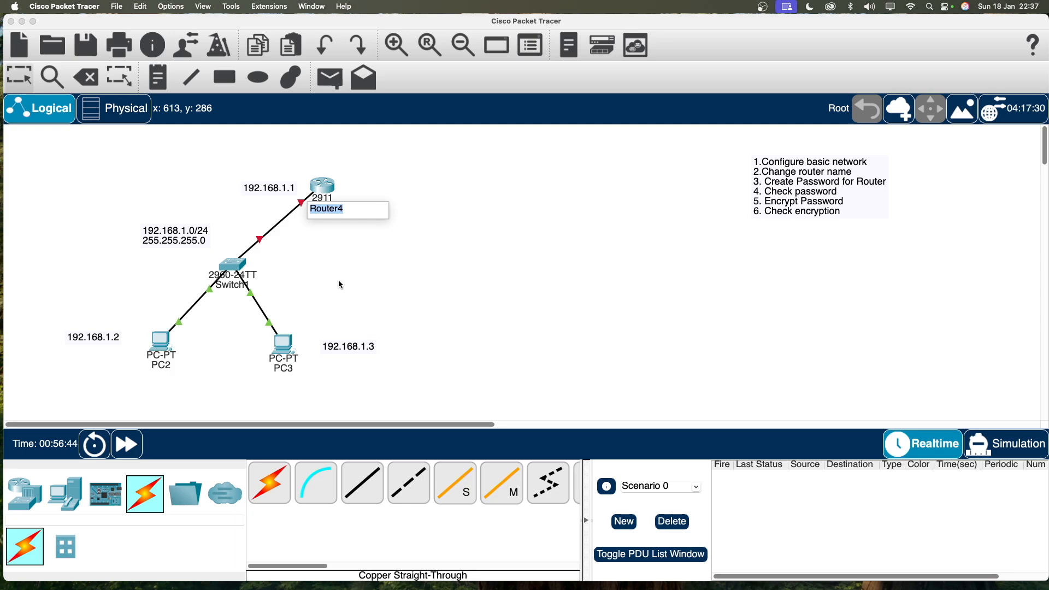
text(R1)
click(330, 284)
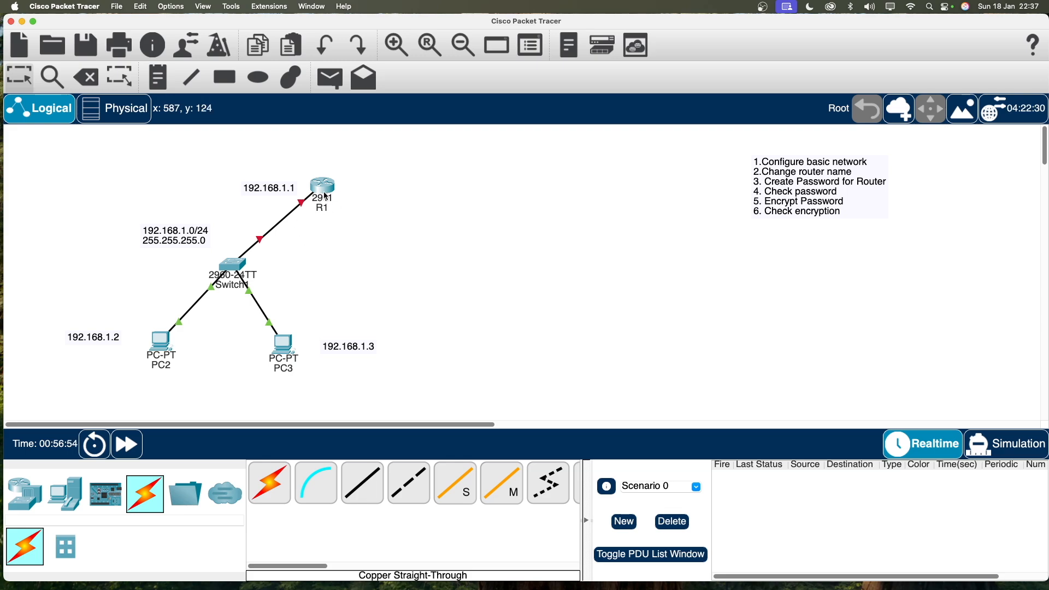
mouse_move(326, 191)
In R1's CLI, decline the setup dialog and enter global configuration mode with en and conf t.
click(317, 200)
click(542, 105)
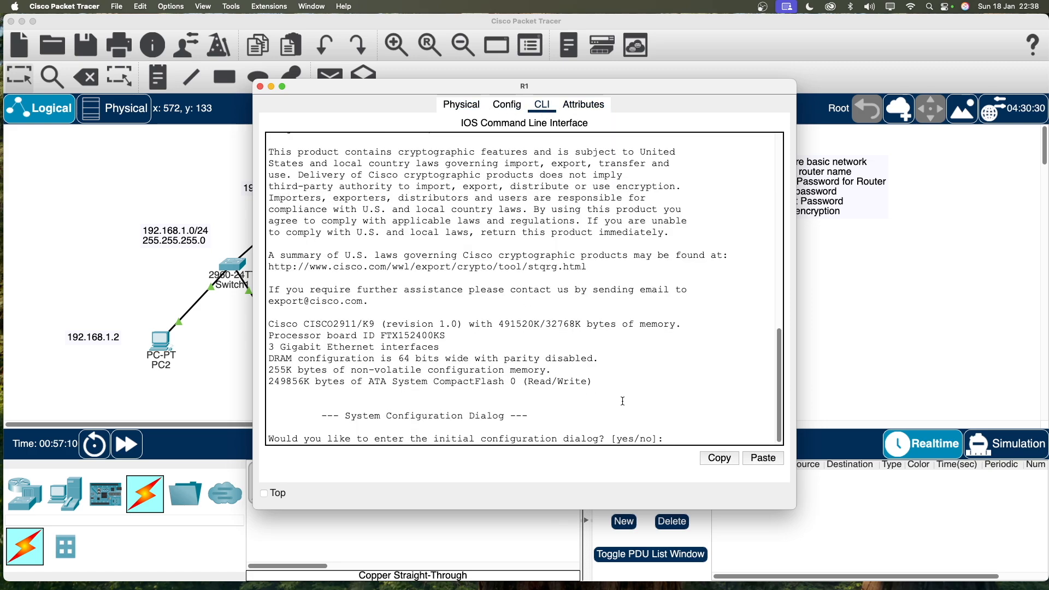
text(no)
key(Return)
key(Return)
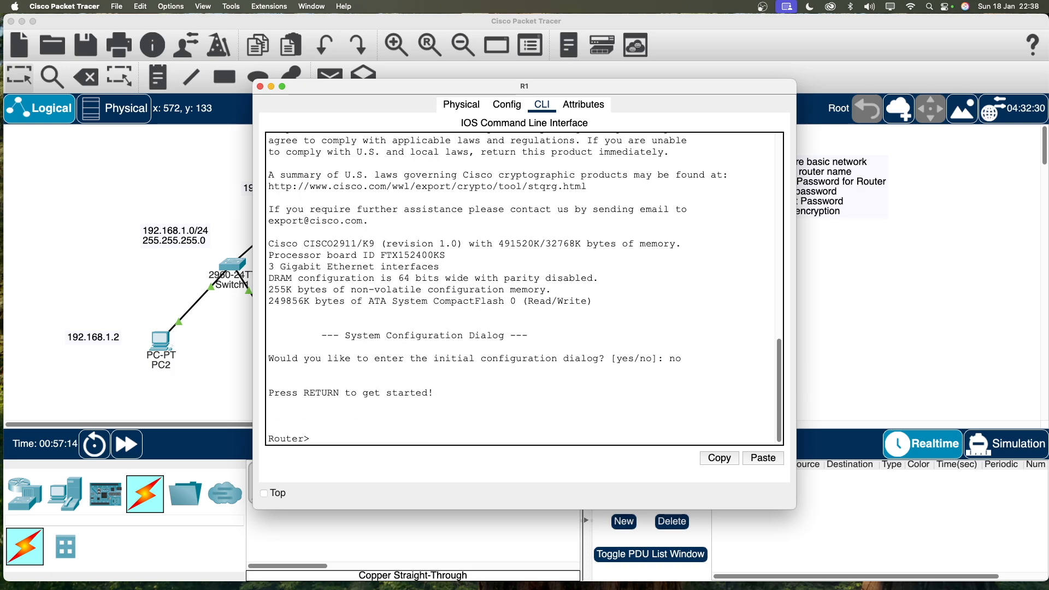
text(en)
key(Return)
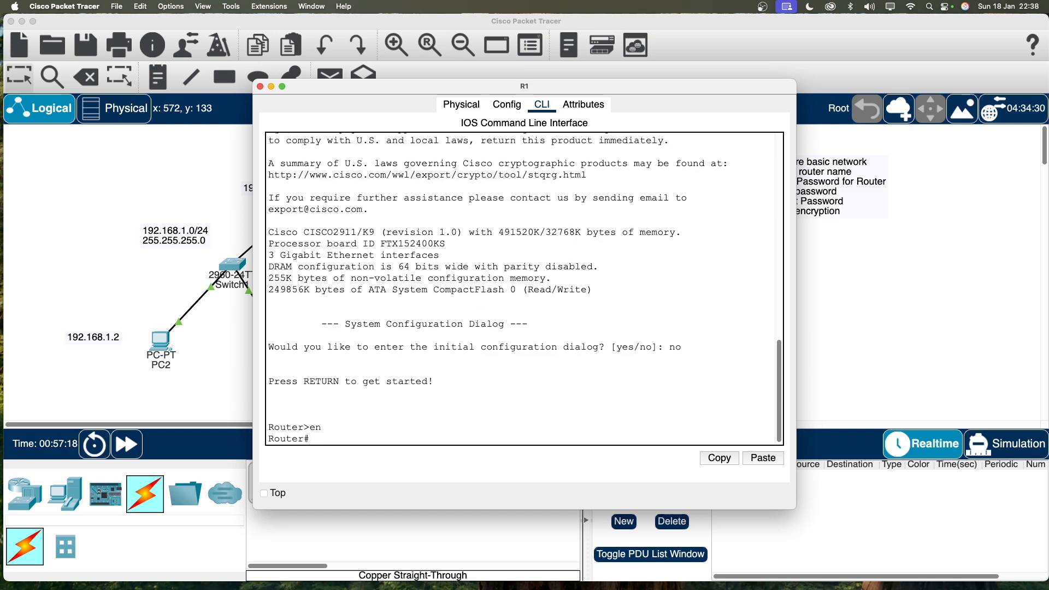
text(conf t)
key(Return)
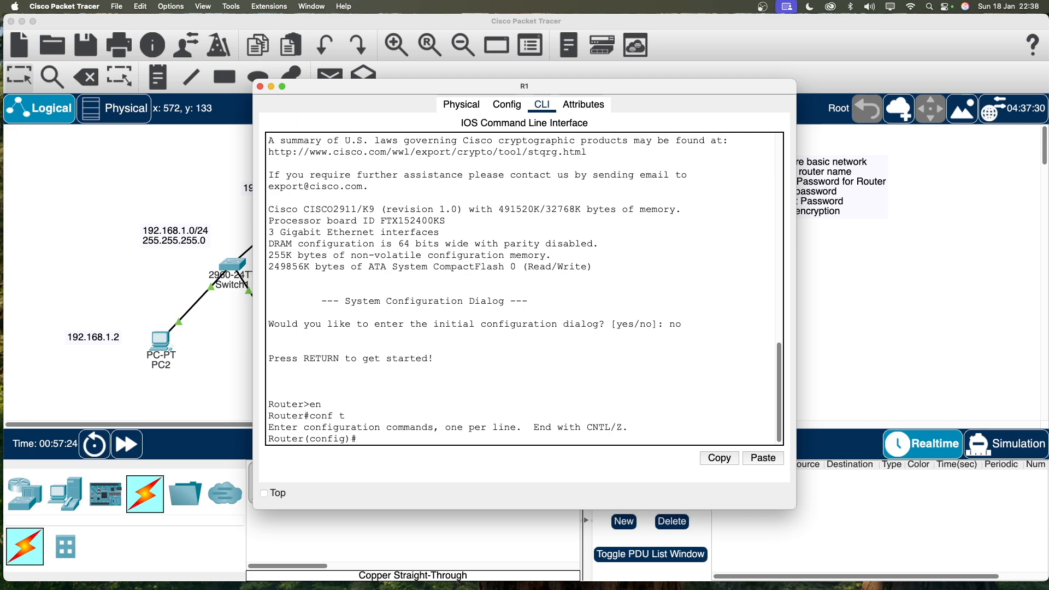
Begin the interface command for GigabitEthernet0/0.
text(int)
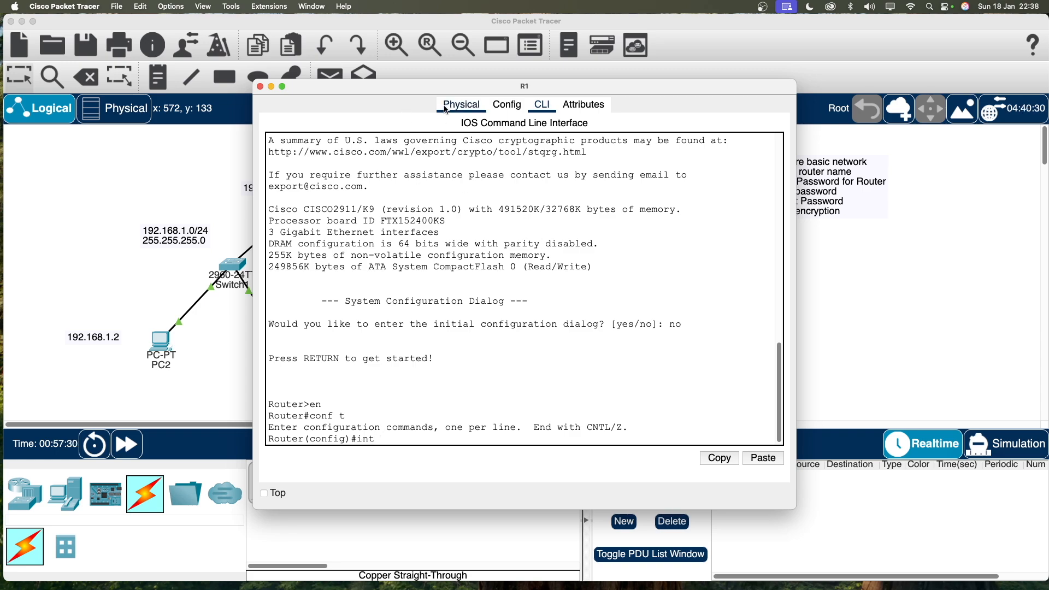
drag(415, 92, 431, 87)
text(g/)
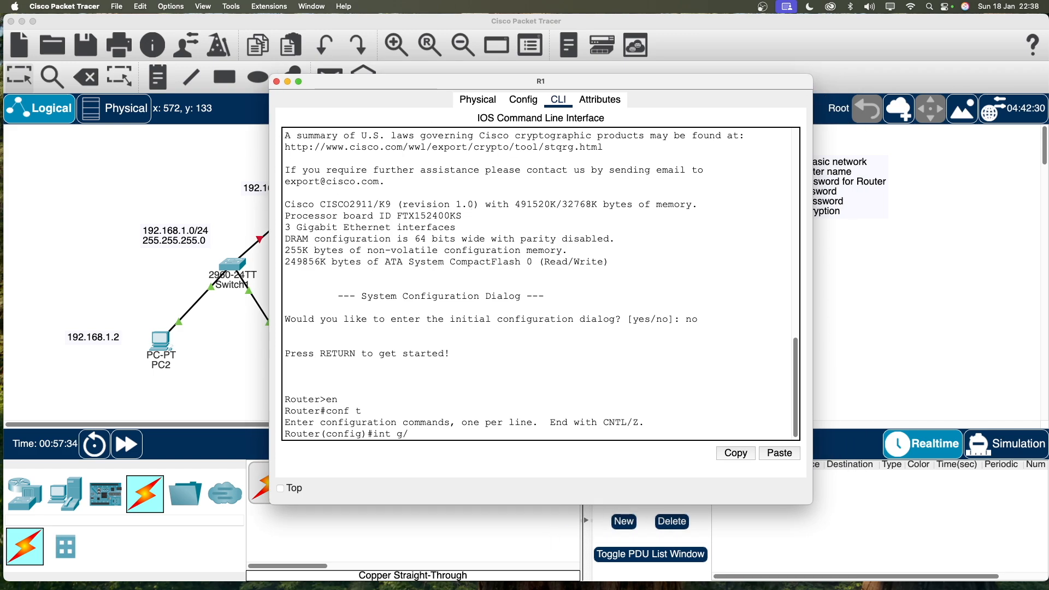
key(BackSpace)
Give g0/0 the address 192.168.1.1 255.255.255.0 and enable it with no shut.
text(0/)
click(837, 242)
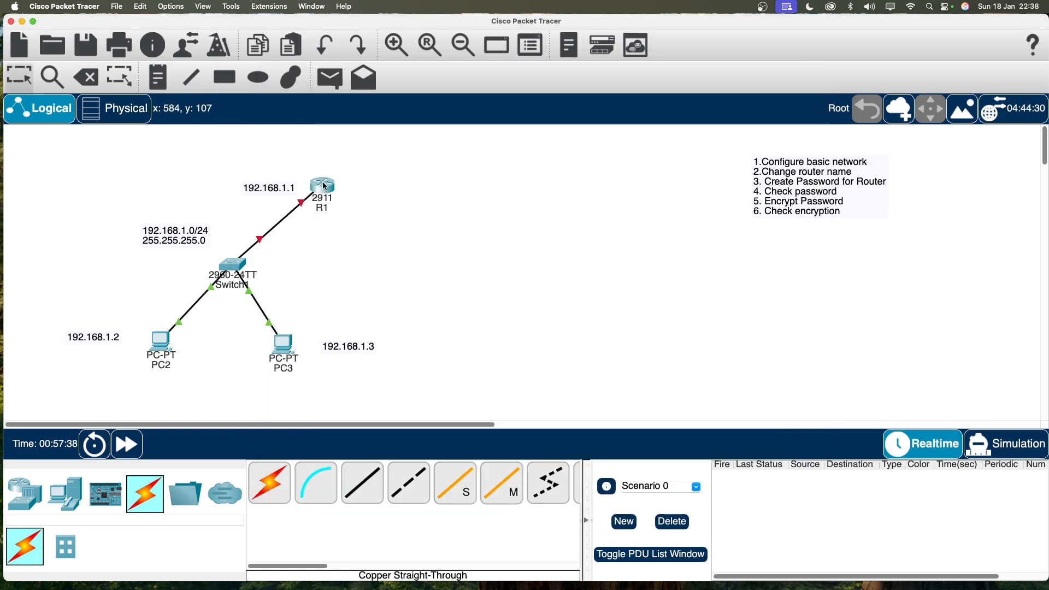
mouse_move(327, 192)
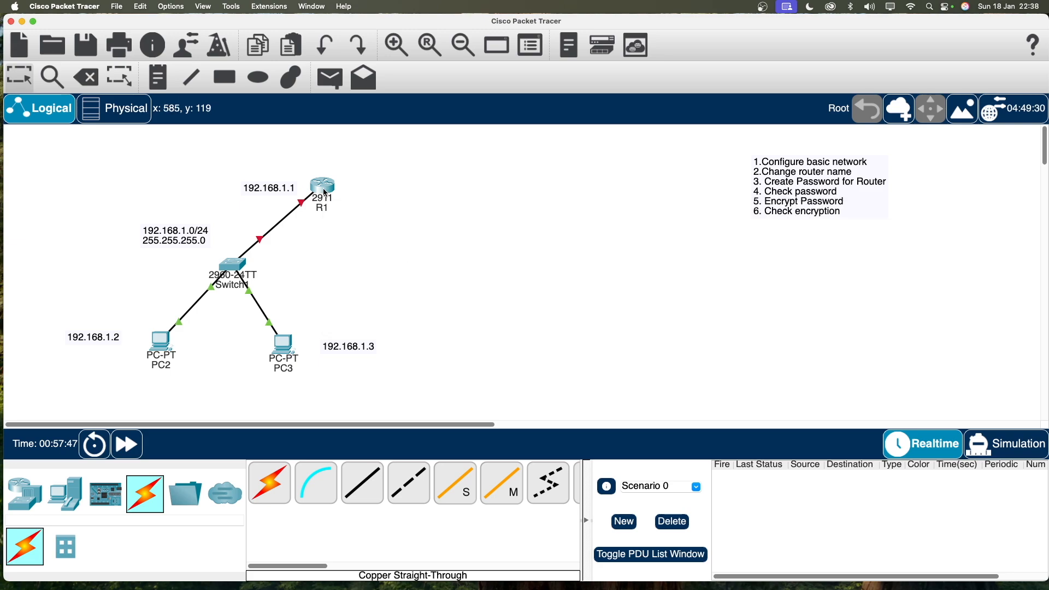
click(326, 188)
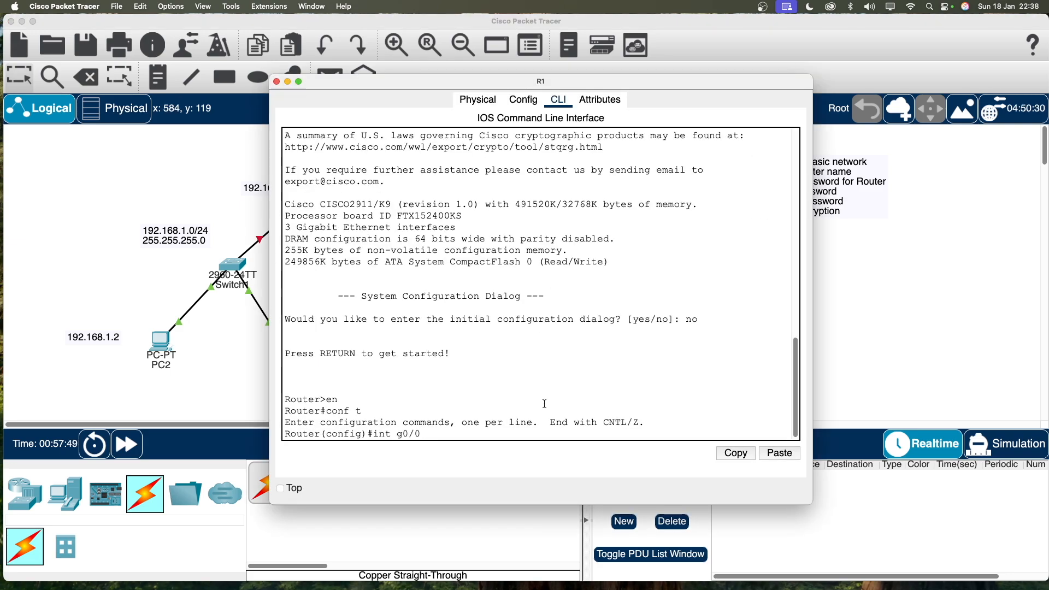
key(Return)
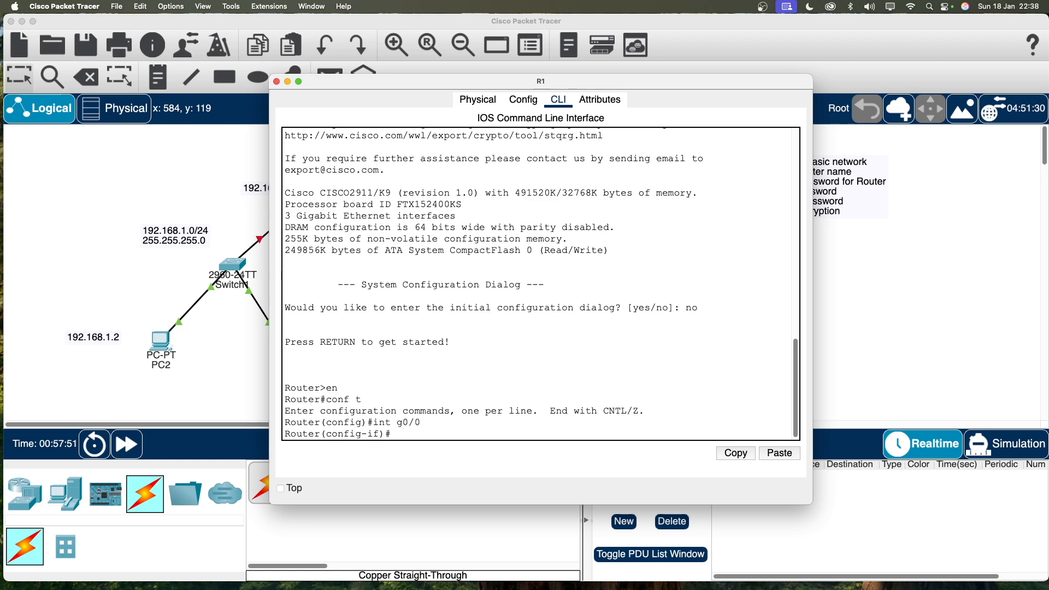
text(ip address 192.168.1.1 255.255.255.0)
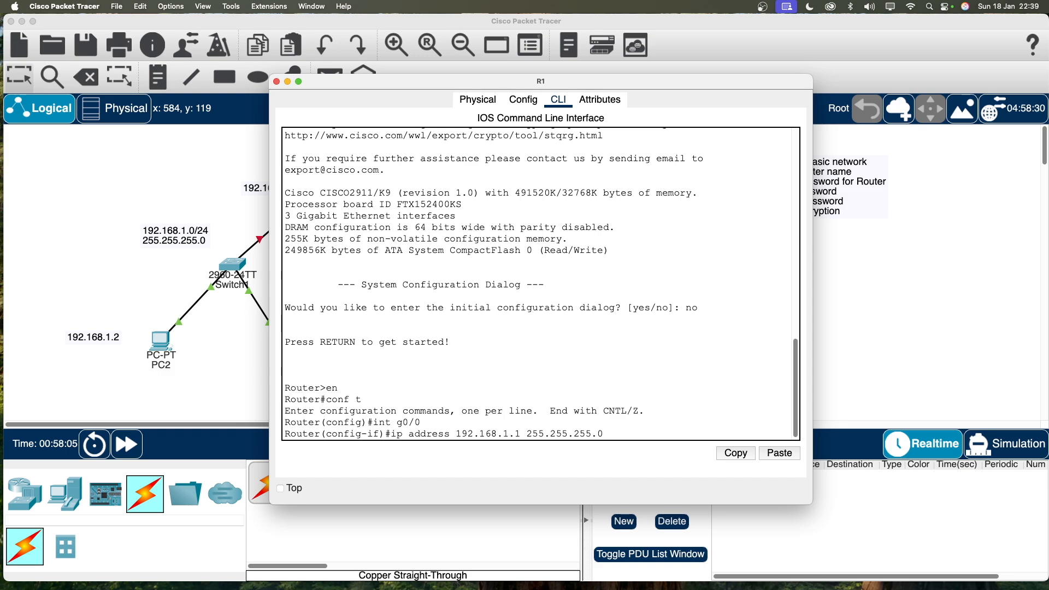
key(Return)
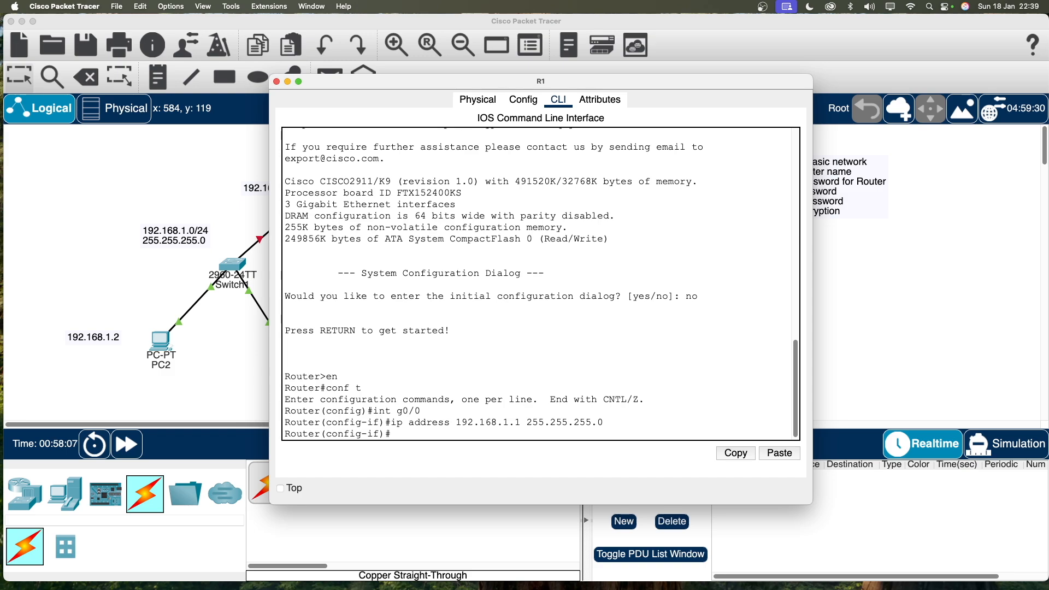
text(do wr)
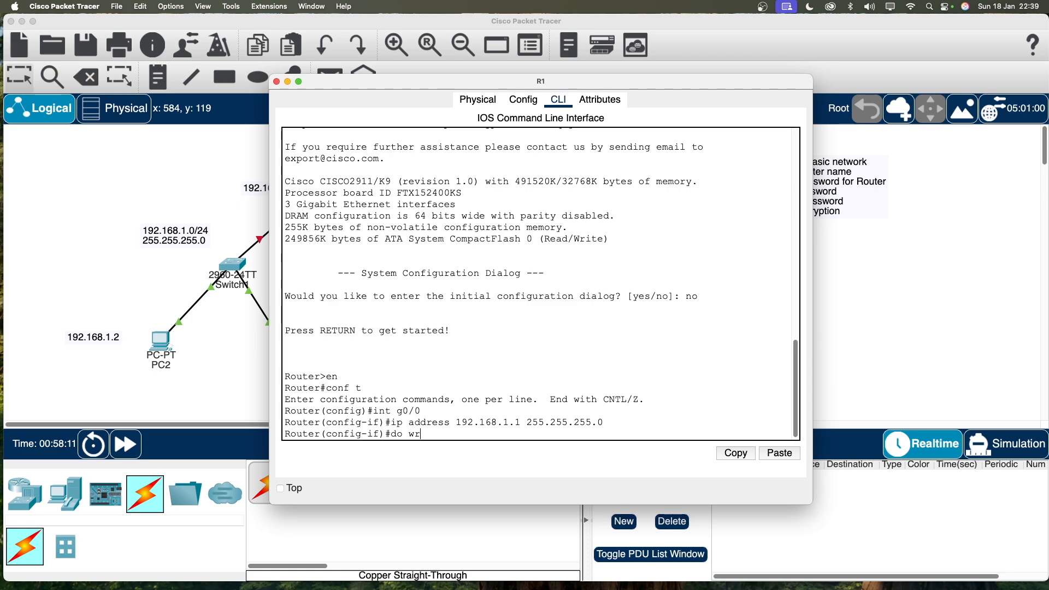
key(BackSpace)
key(BackSpace)
key(BackSpace)
key(BackSpace)
text(n)
text(o shut)
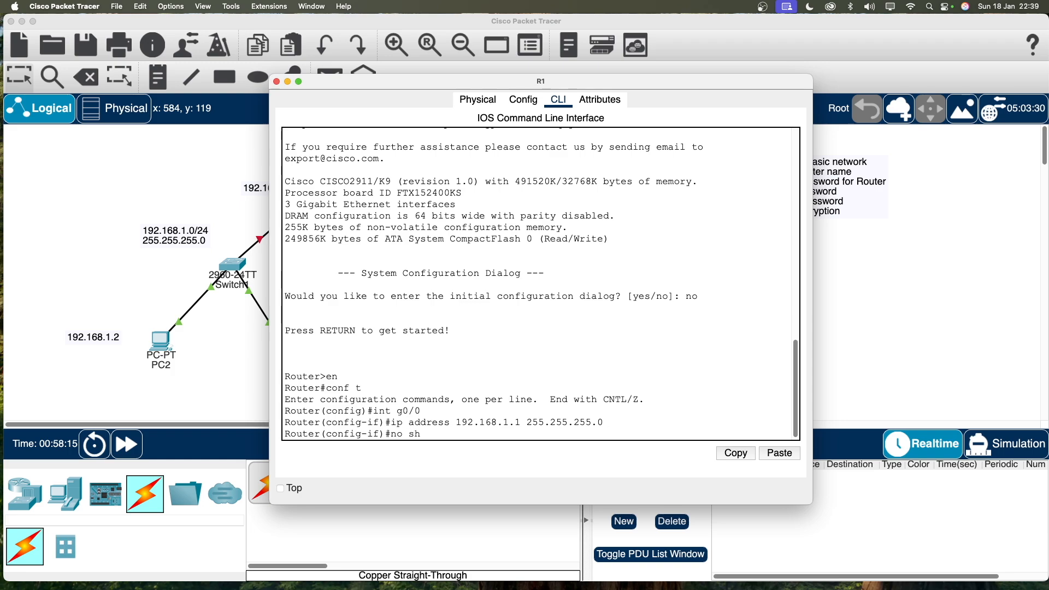
key(Return)
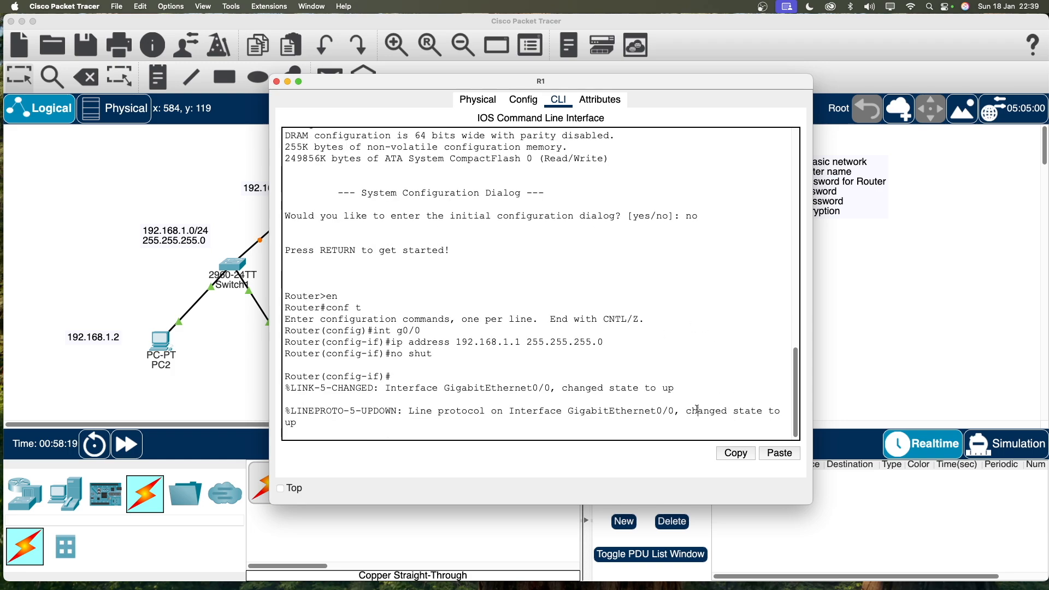
Save the configuration with do wr, exit interface mode and close the R1 window.
drag(699, 411, 788, 414)
click(497, 418)
key(Return)
text(do wr)
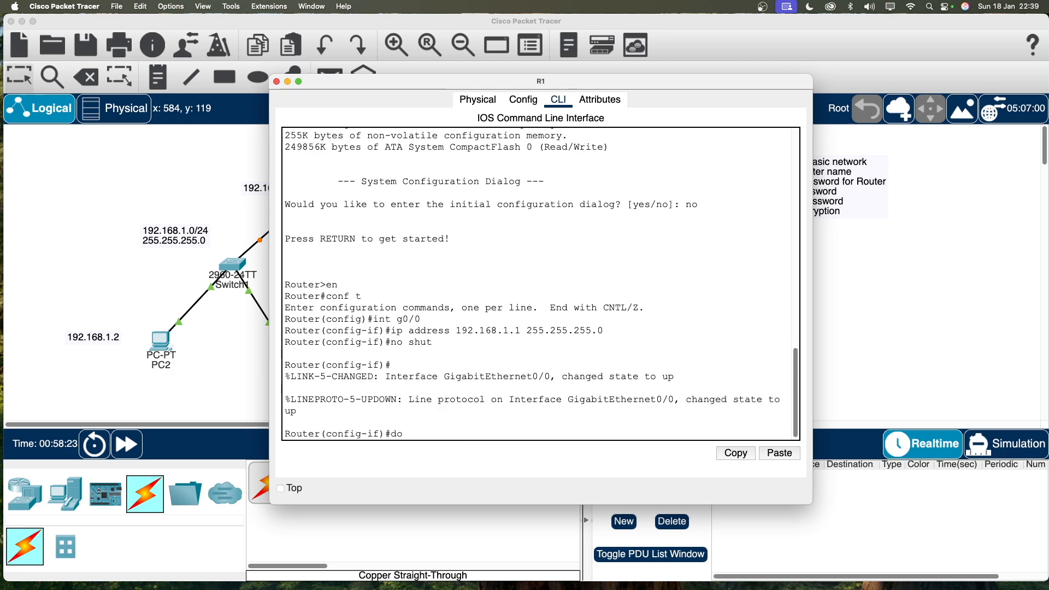
key(Return)
text(exit)
key(Return)
key(super+w)
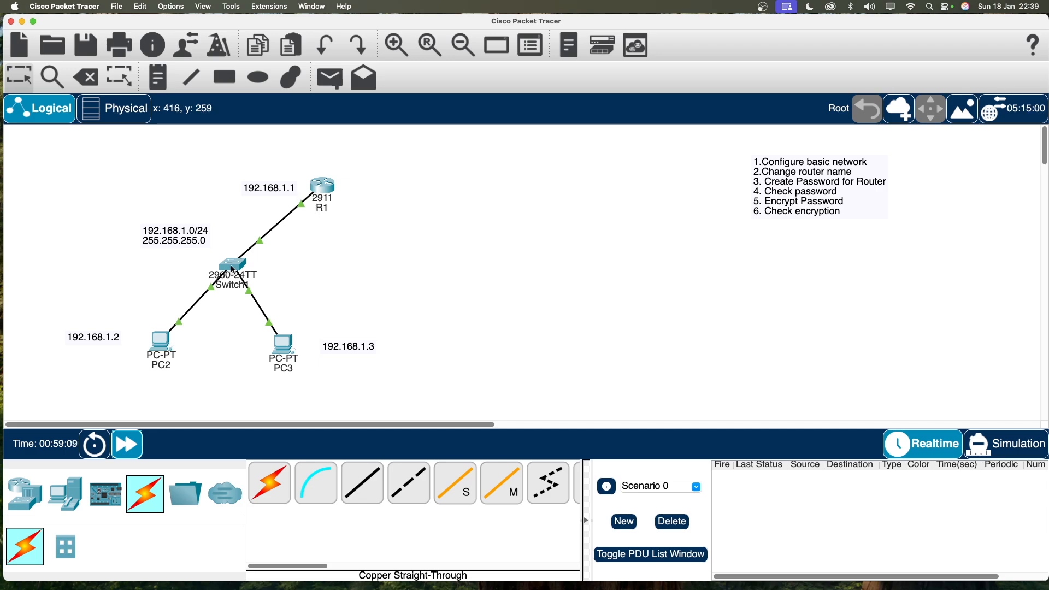
Set PC2's IP configuration to 192.168.1.2, mask 255.255.255.0, gateway 192.168.1.1.
click(162, 353)
click(506, 104)
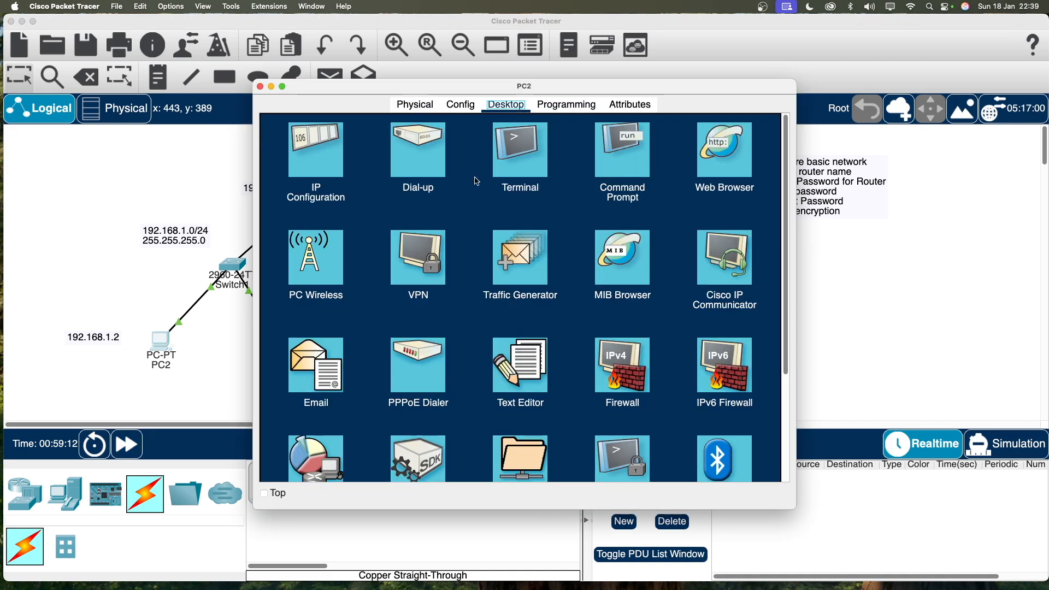
click(328, 171)
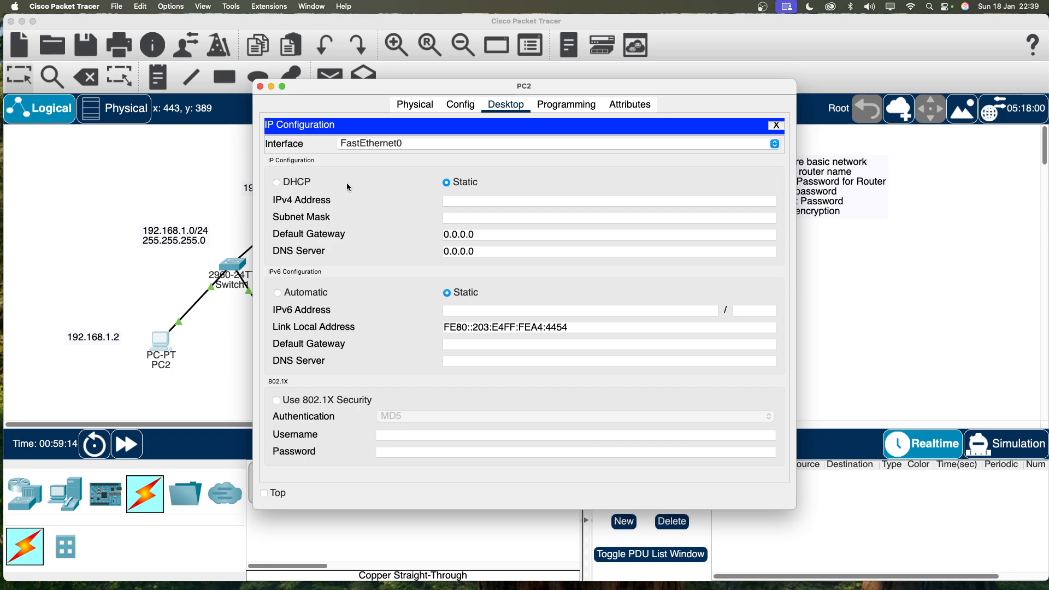
click(463, 201)
text(192.168.1.)
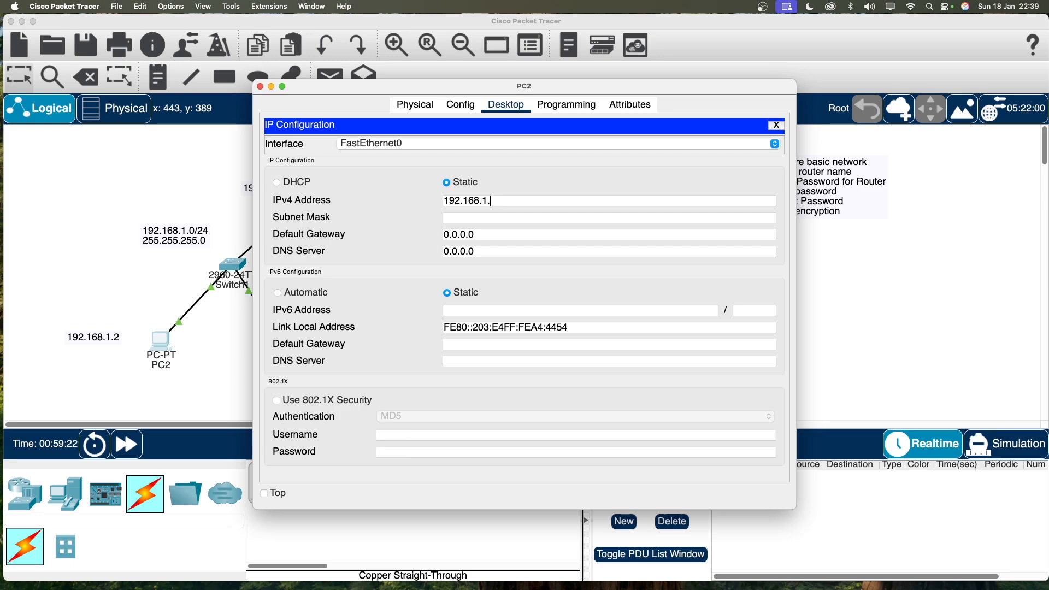
text(2)
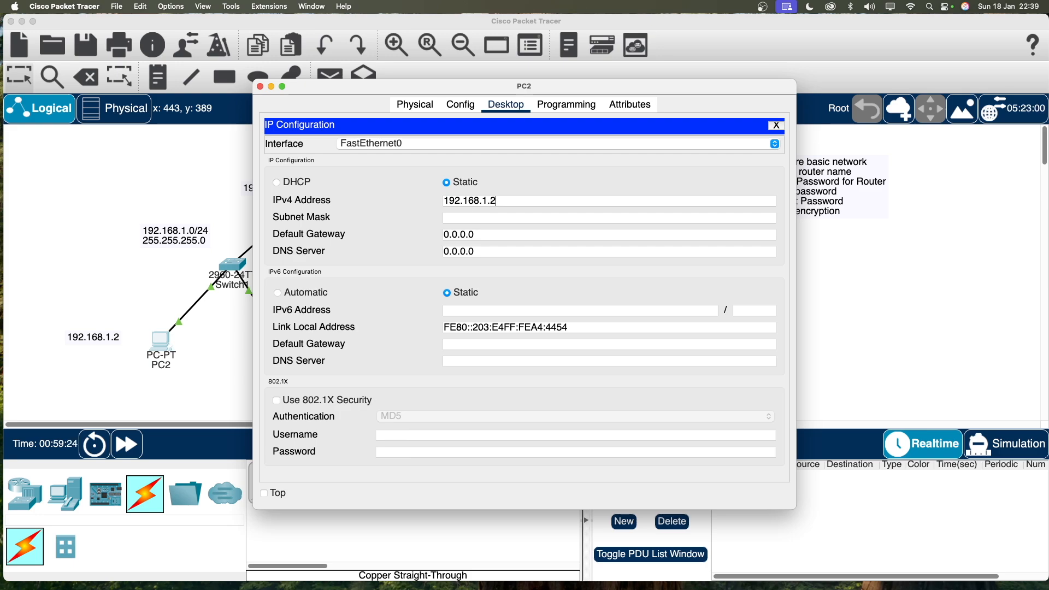
click(487, 218)
key(Tab)
text(192.168.1.1)
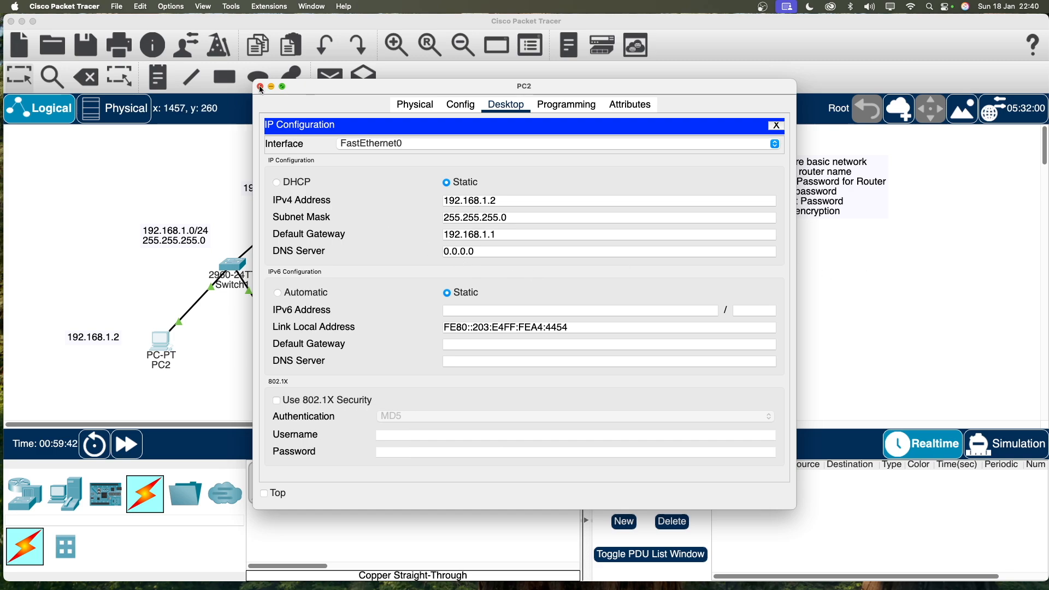
Configure PC3 with 192.168.1.3, mask 255.255.255.0 and gateway 192.168.1.1, then close its window.
click(260, 87)
click(282, 350)
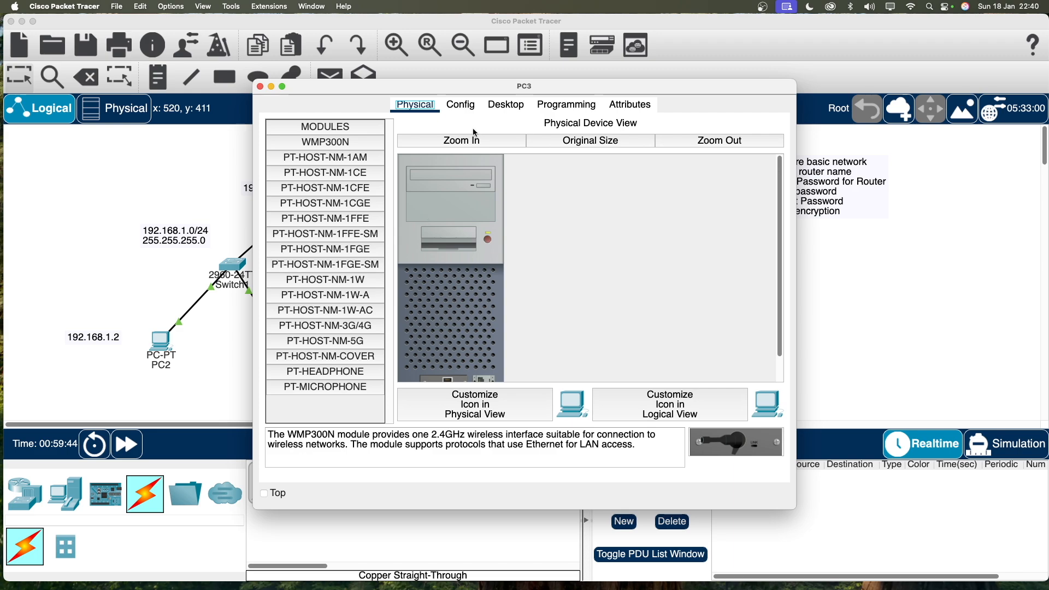
click(506, 105)
click(328, 153)
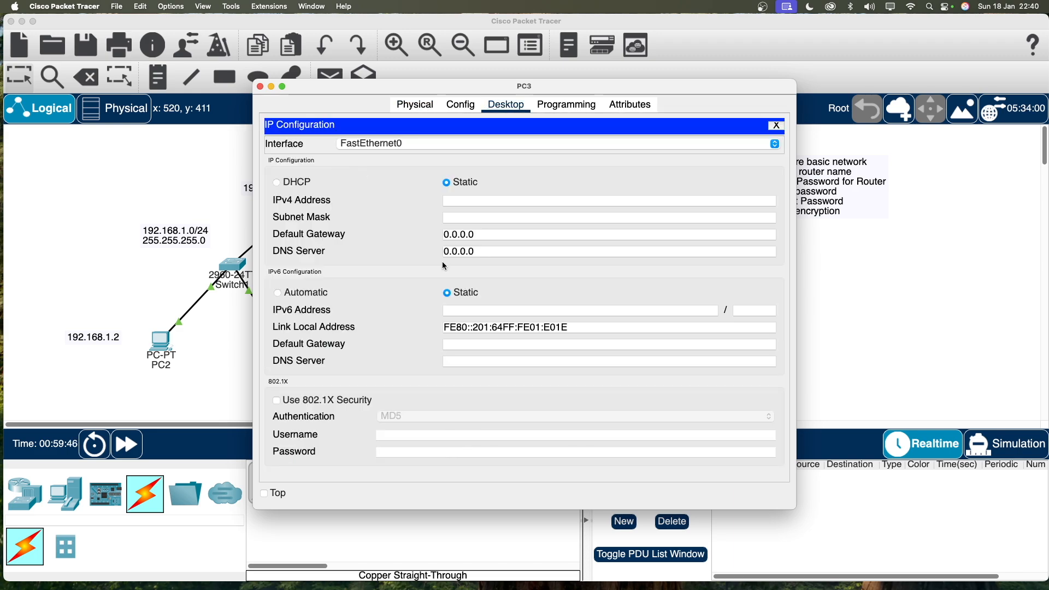
click(478, 202)
text(192.168.1.3)
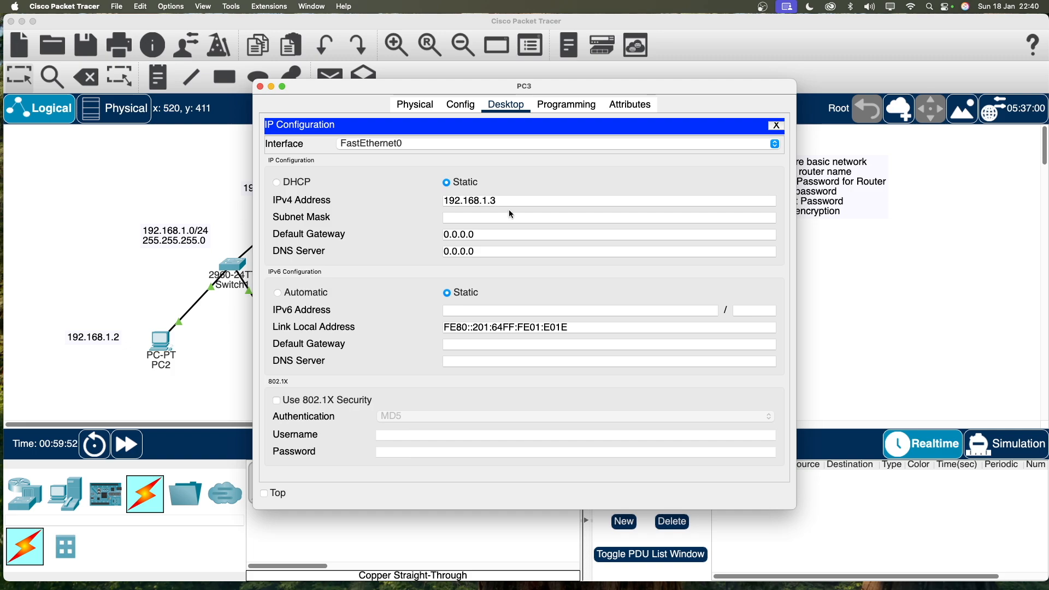
click(509, 215)
key(Tab)
text(192.168.1.1)
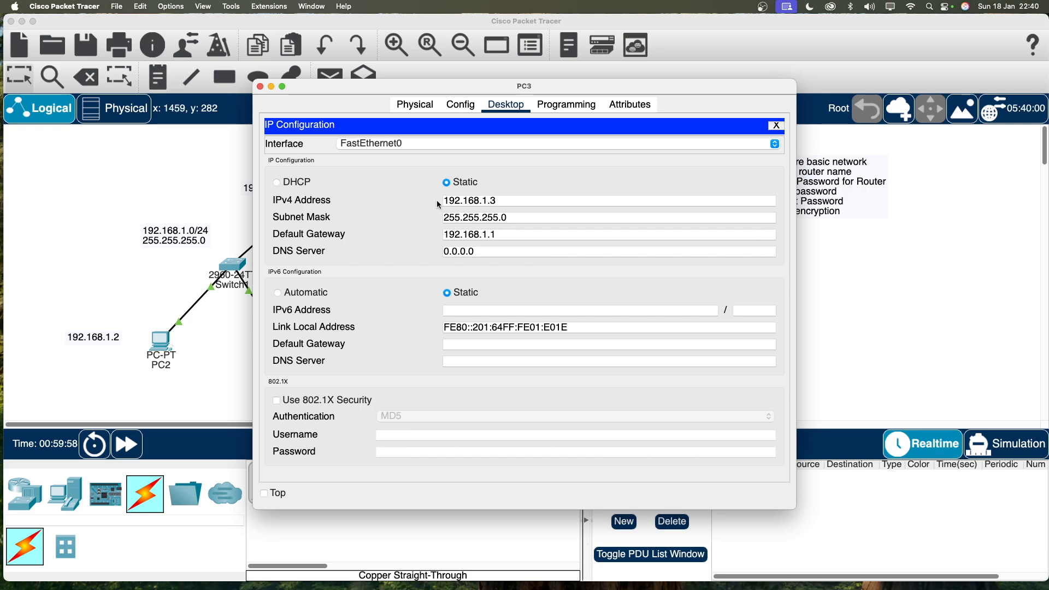
click(260, 87)
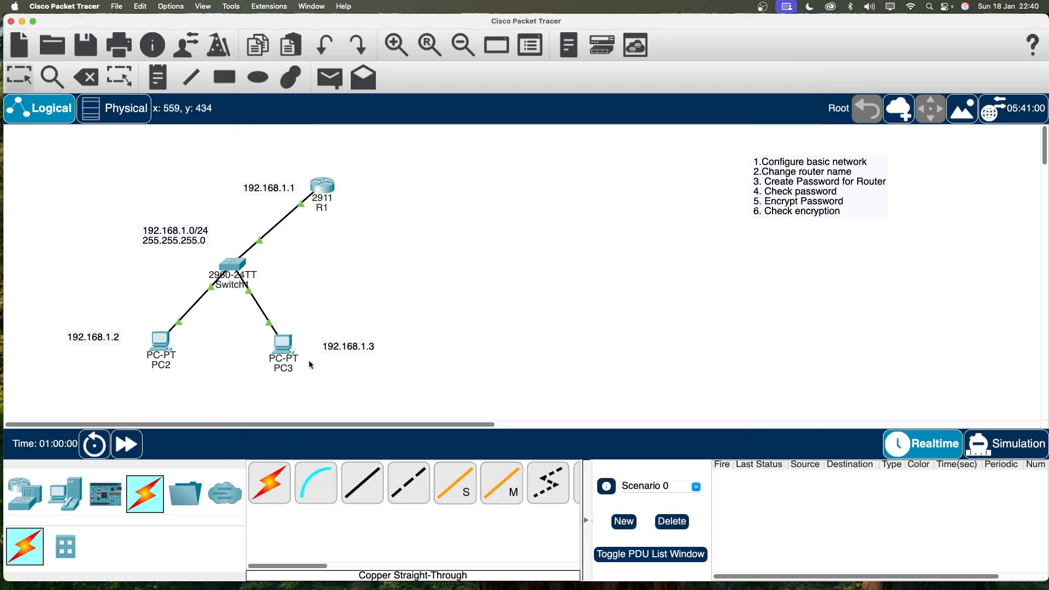
Reopen PC3's settings briefly and close them again.
click(273, 357)
key(Tab)
click(260, 86)
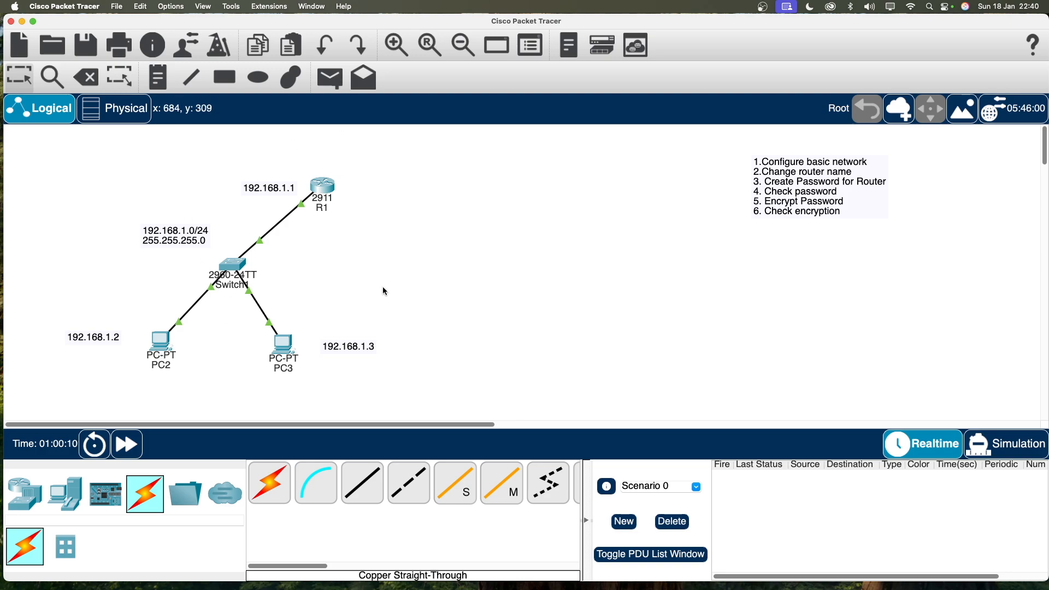
From PC2's command prompt, ping 192.168.1.1 and 192.168.1.3.
click(168, 351)
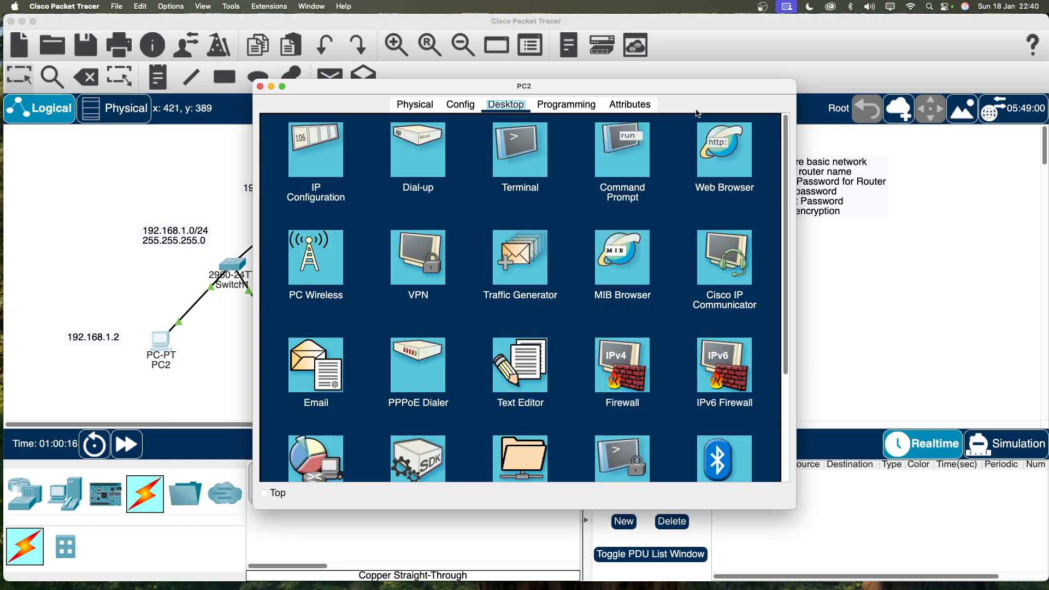
click(637, 164)
key(Return)
text(ping)
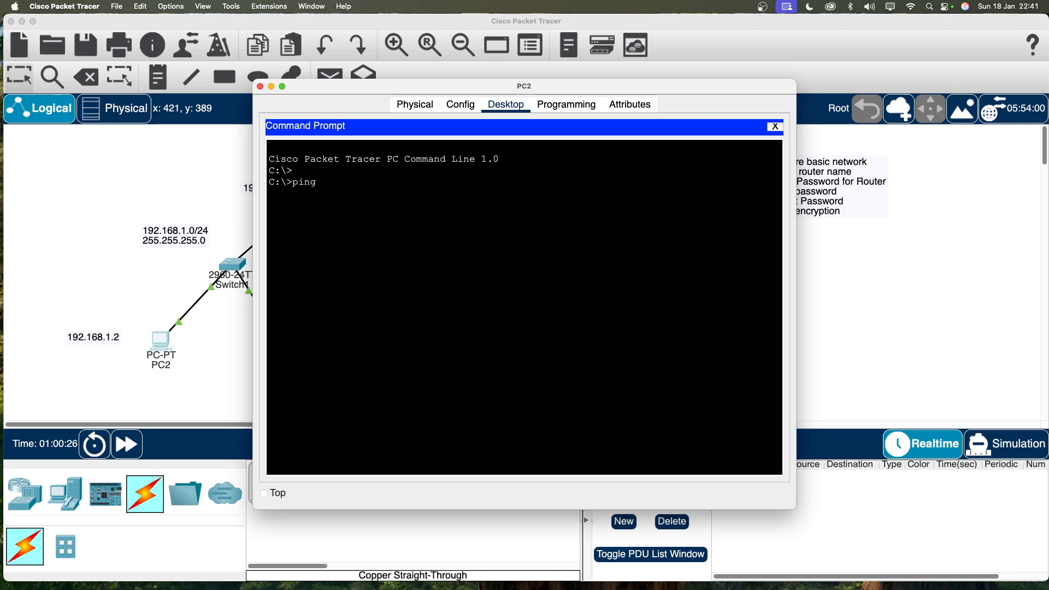
text(192.1.68.1.1)
key(Return)
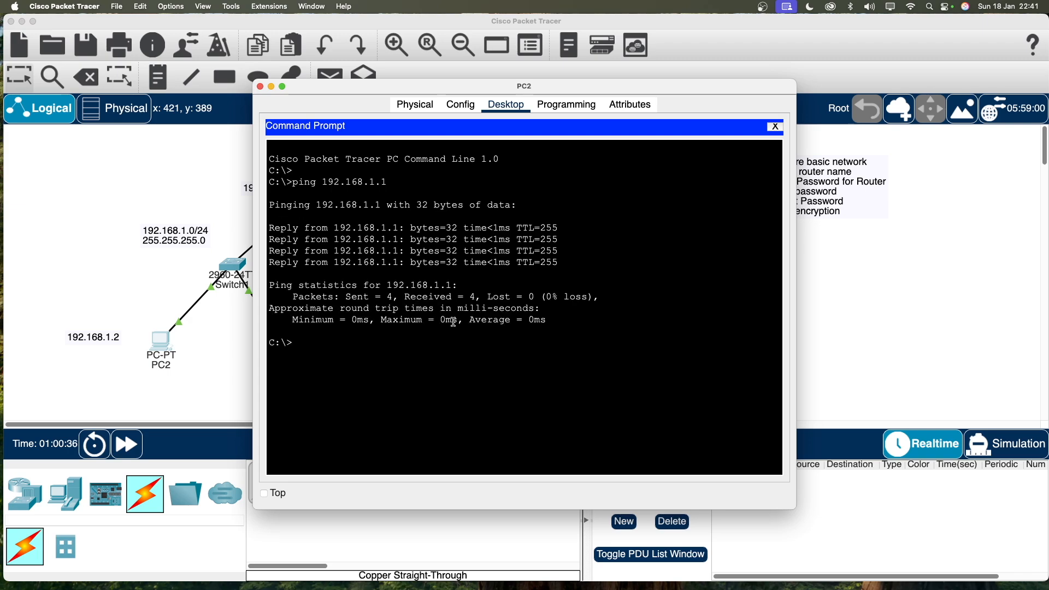
key(Return)
text(ping 192.168.1.3)
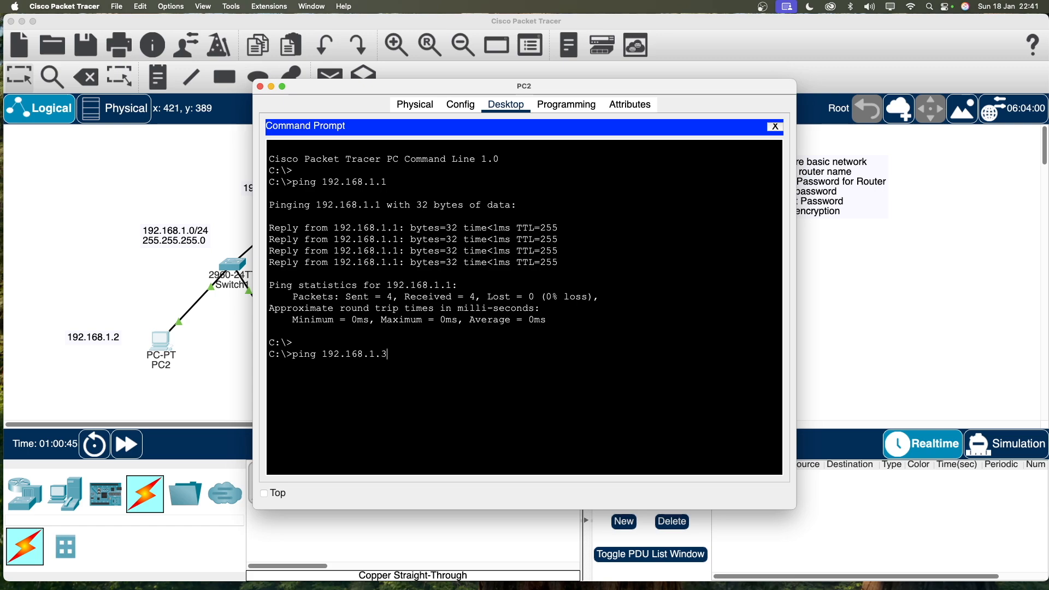
key(Return)
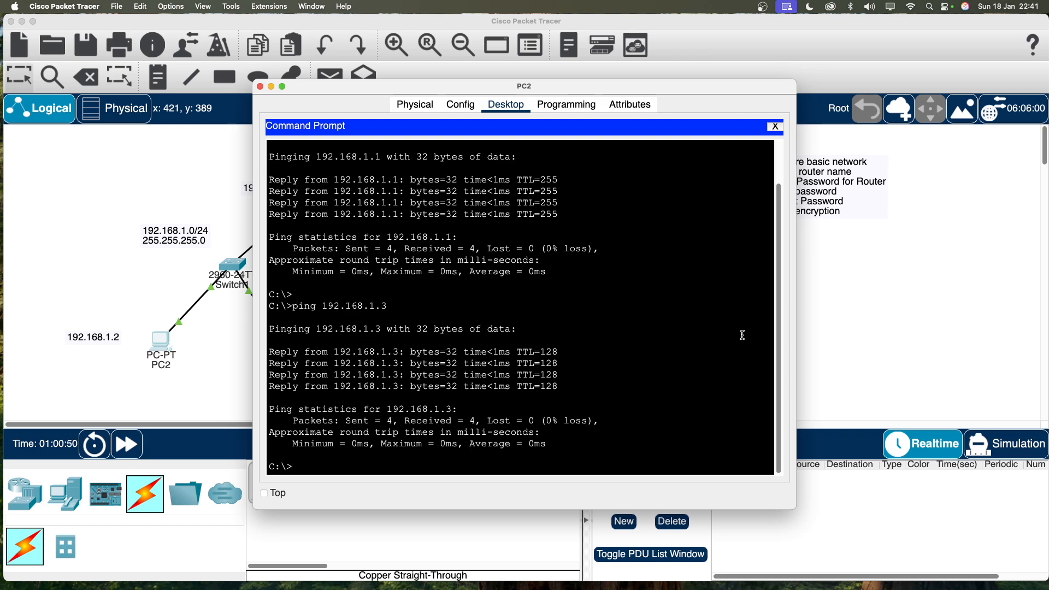
click(857, 322)
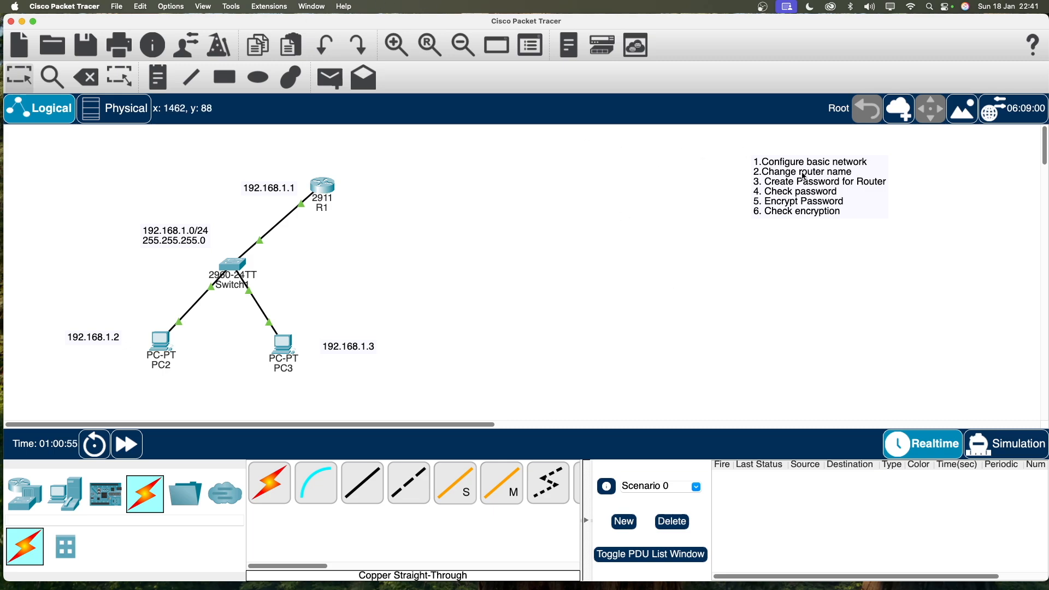
Open R1's CLI and type exit twice to leave configuration mode and end the console session.
click(323, 188)
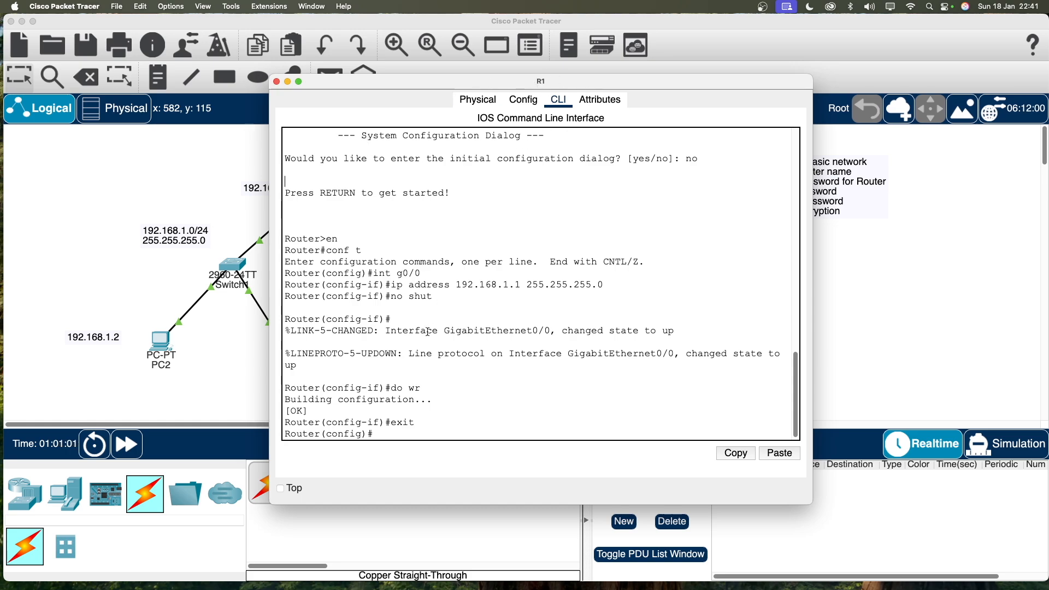
drag(296, 435, 323, 435)
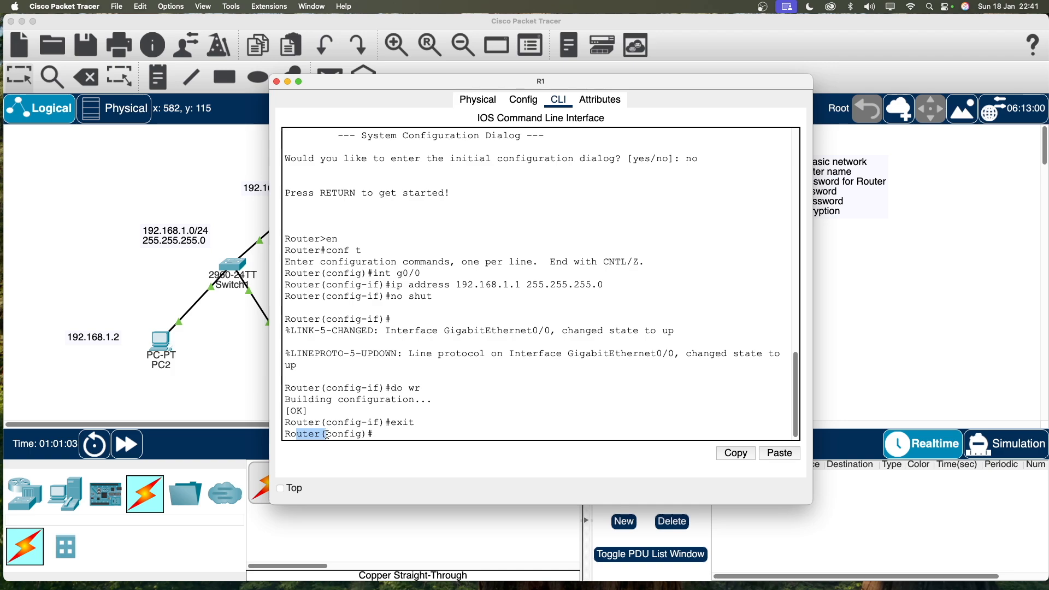
click(339, 434)
text(exit)
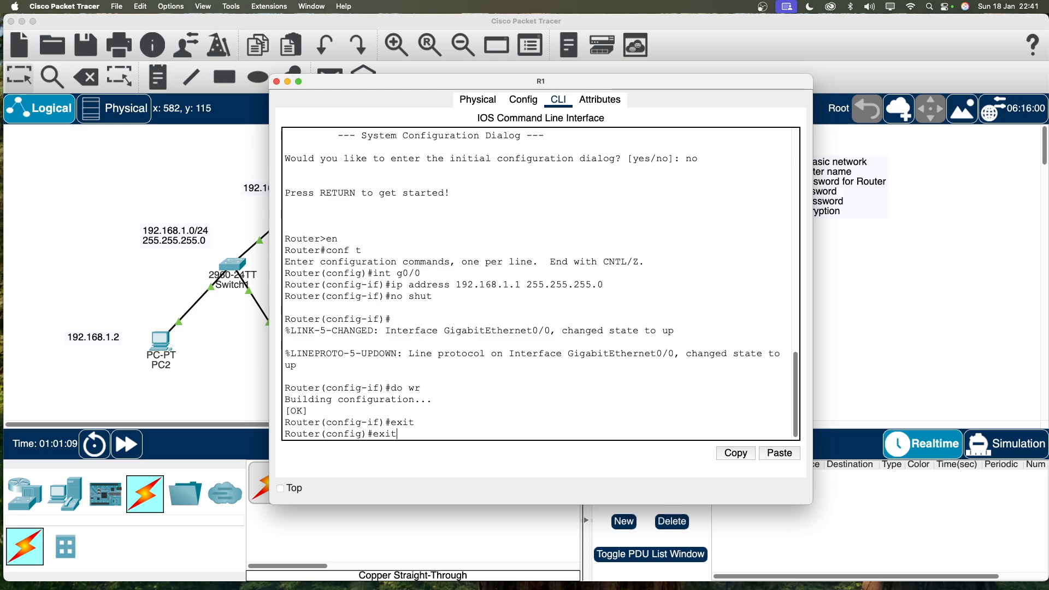
key(Return)
key(Return)
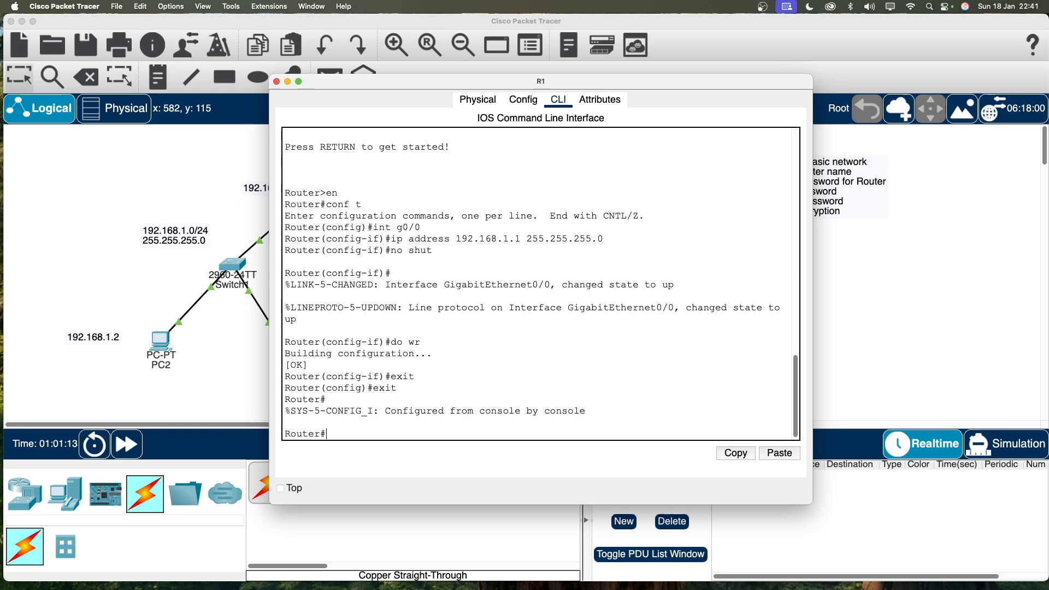
text(exit)
key(Return)
key(Return)
text(en)
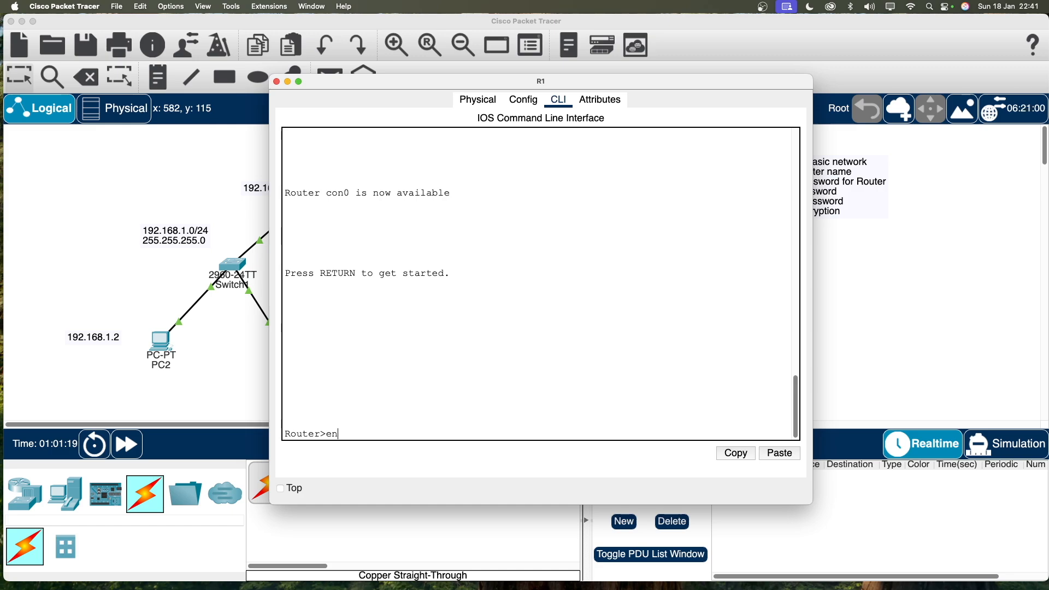
Enter privileged and global config mode, then set the router's hostname to R1.
key(Return)
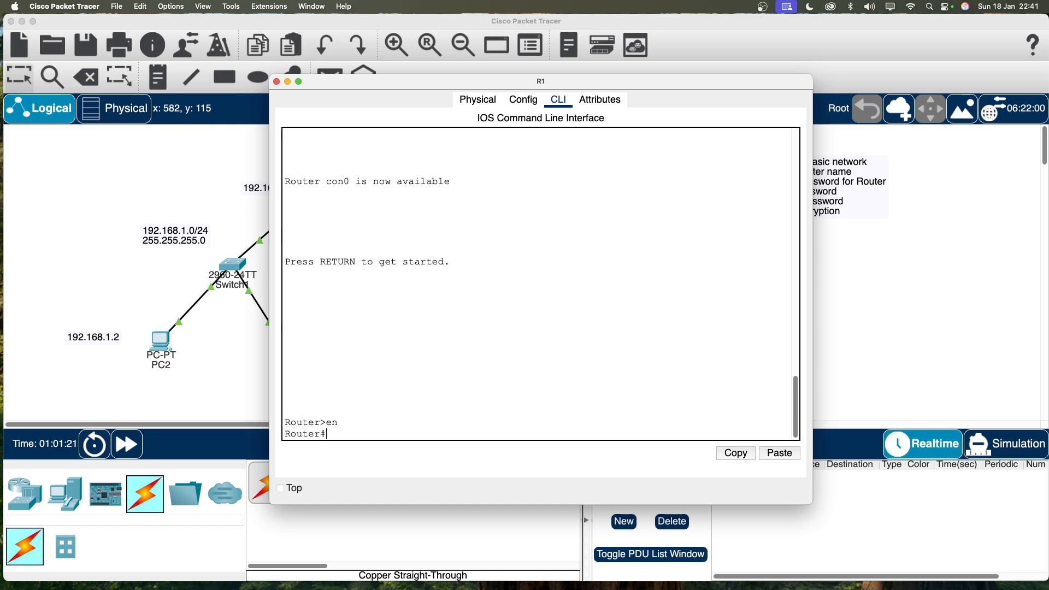
text(conf t)
key(Return)
text(hostname )
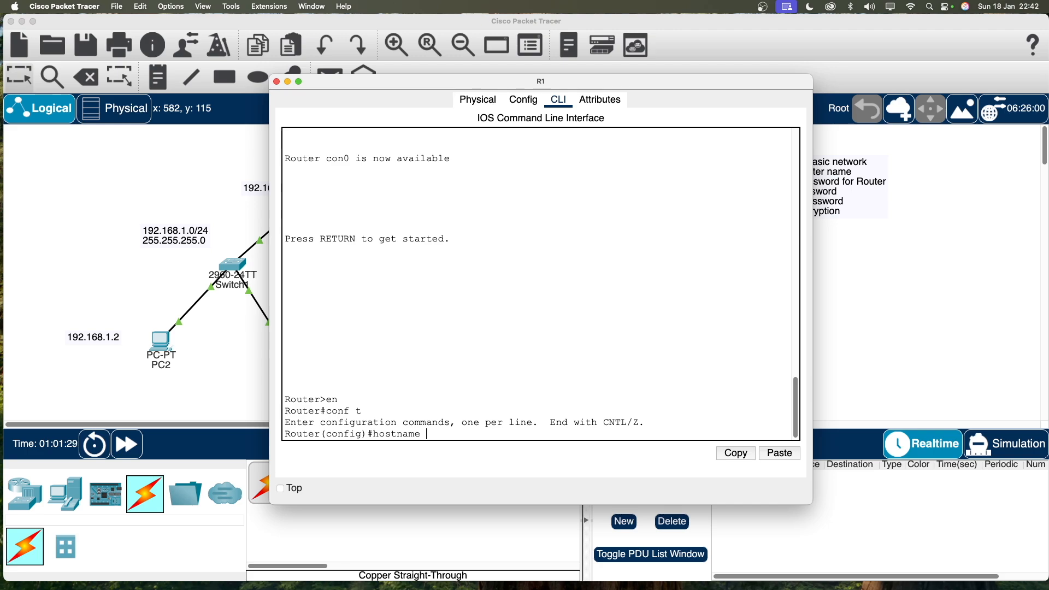
text(R1)
key(Return)
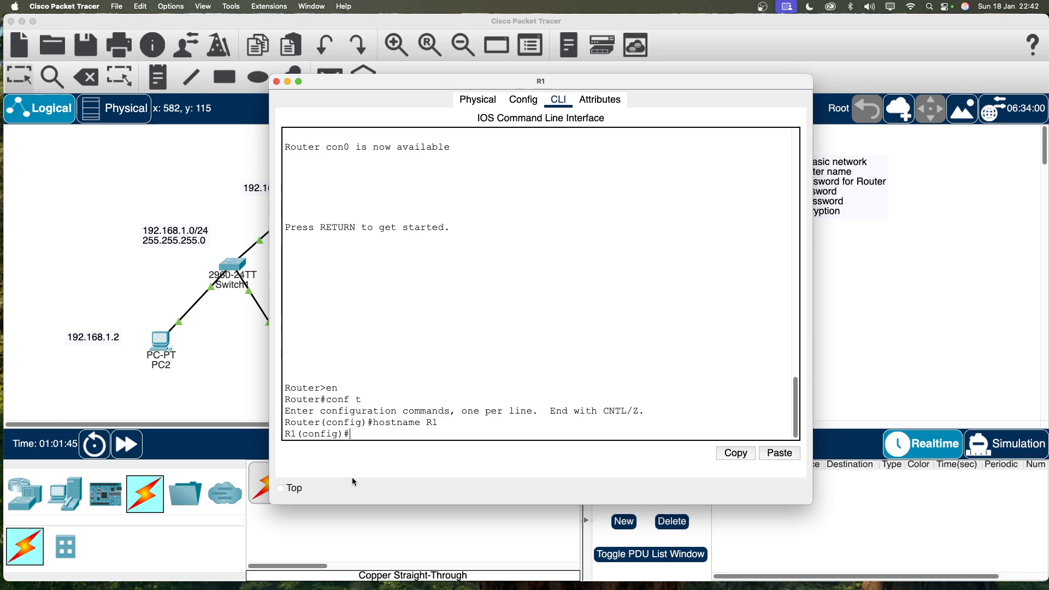
key(Return)
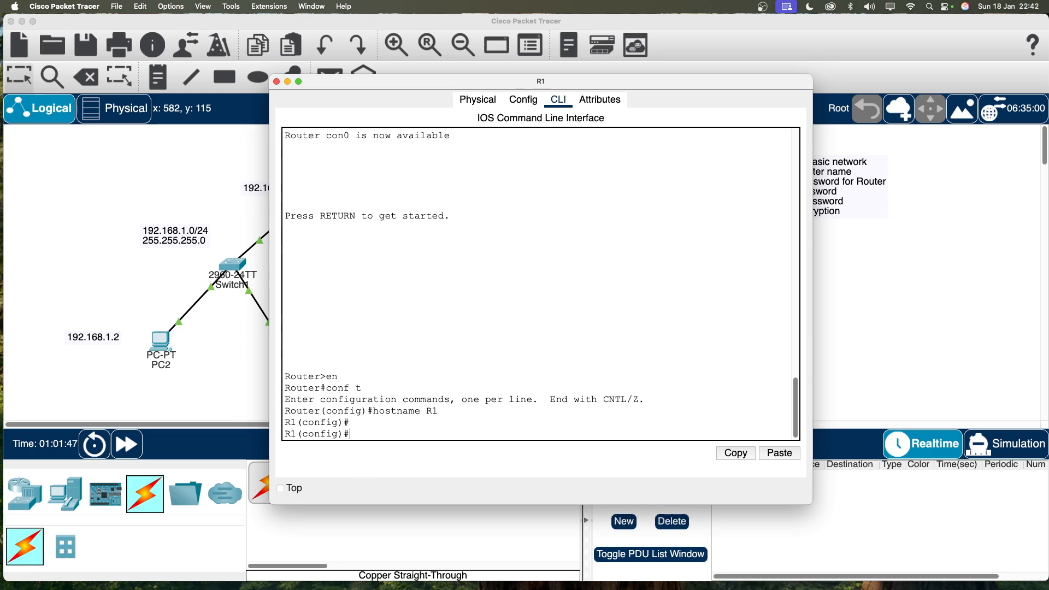
click(851, 339)
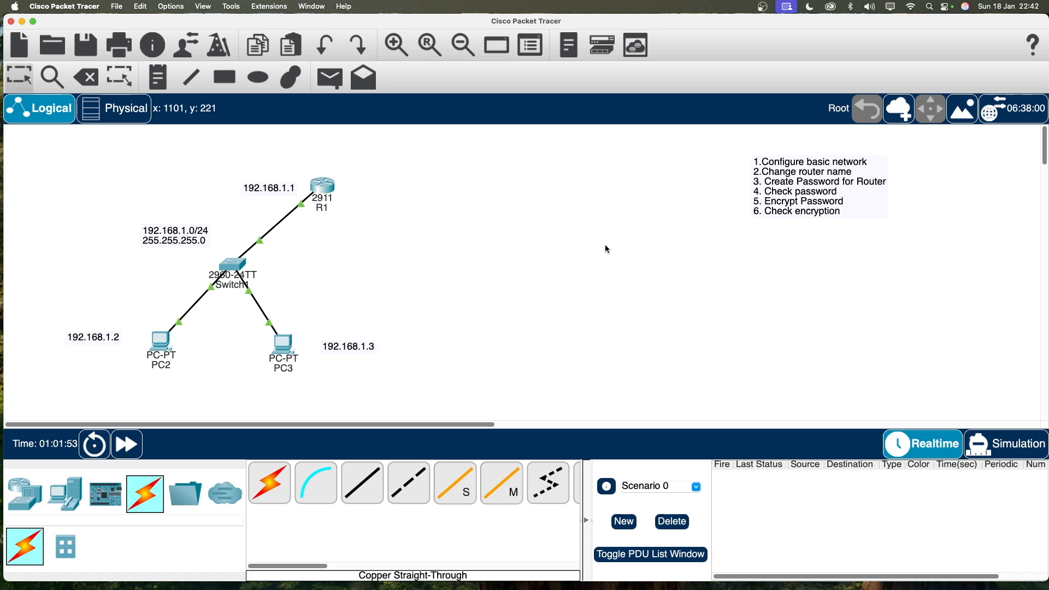
Bring R1's command-line window back to the front and make it active.
click(328, 195)
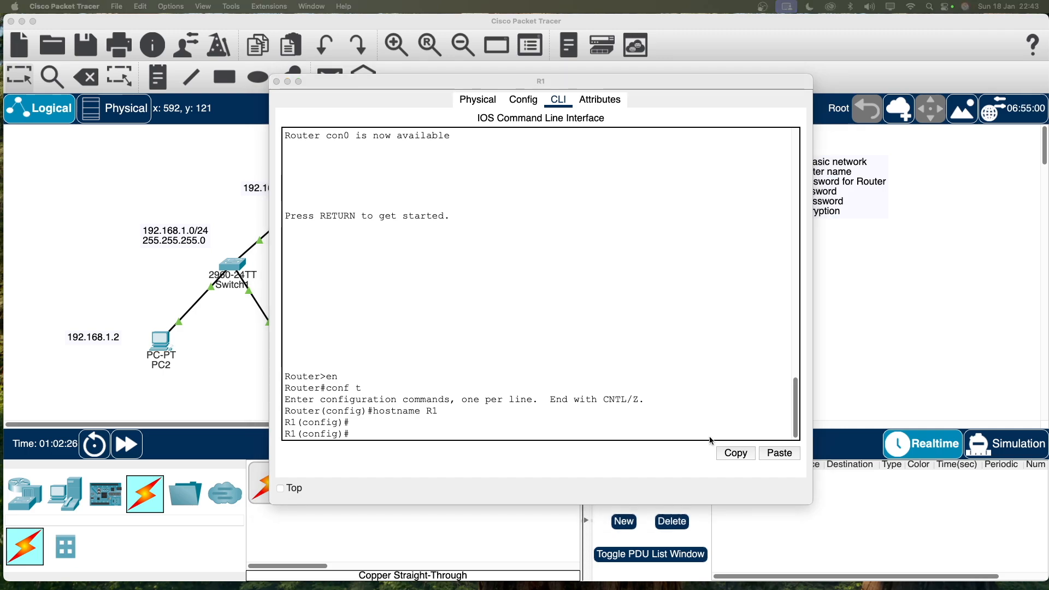
click(349, 465)
Set R1's enable password with the 'enable password' command.
text(enable password)
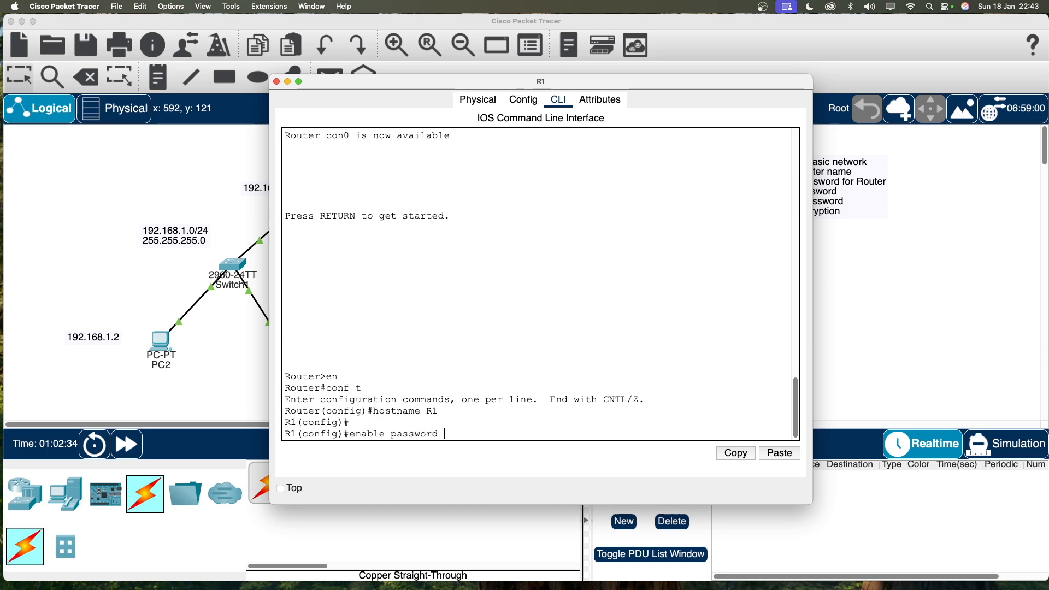
text(ccna)
key(Return)
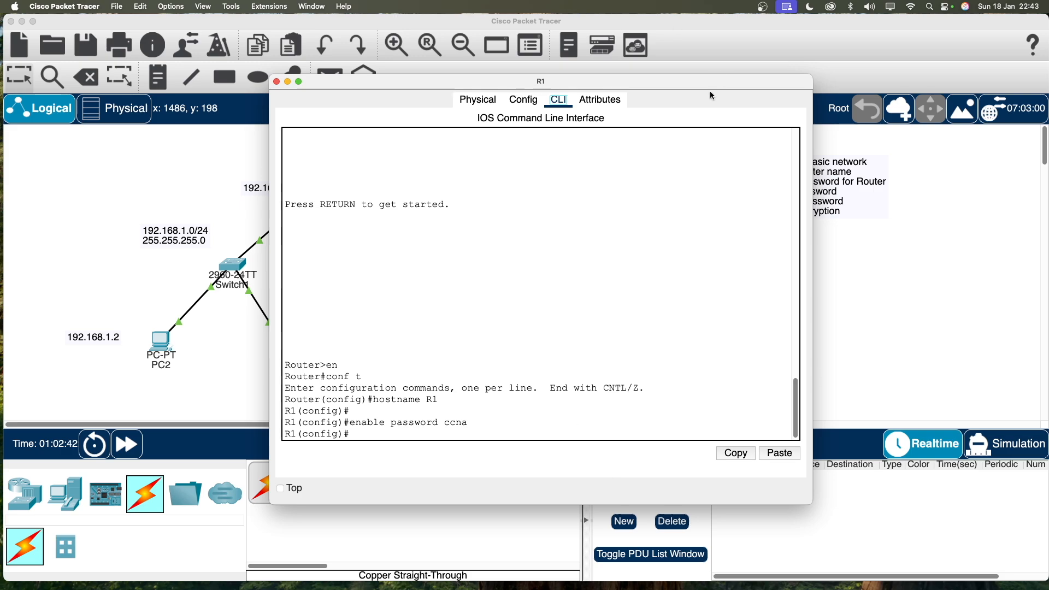
drag(680, 81, 731, 75)
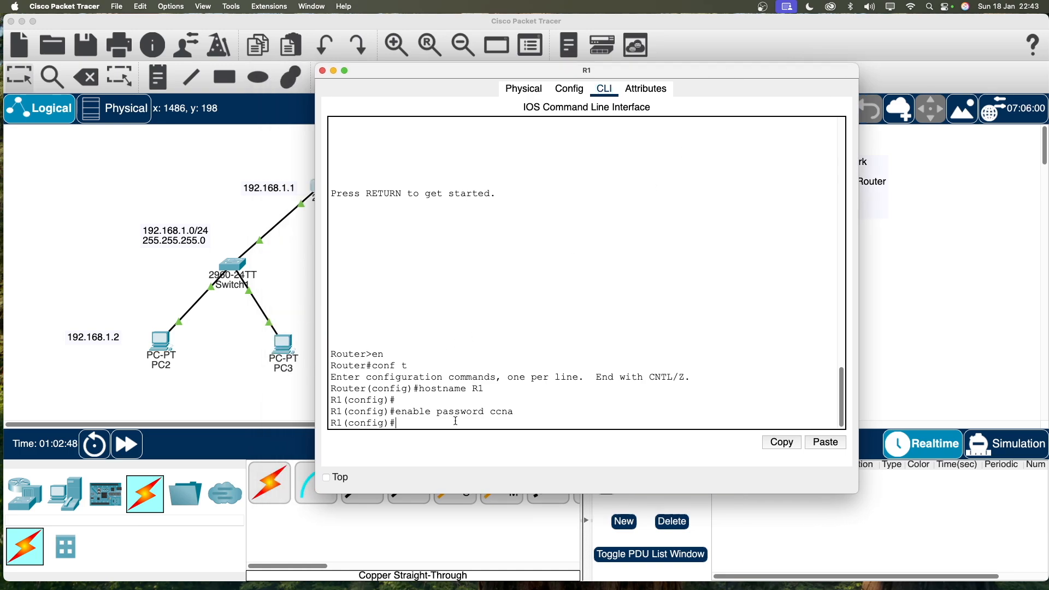
Save the configuration with 'do wr' and exit twice back to the R1> prompt.
text(do wr)
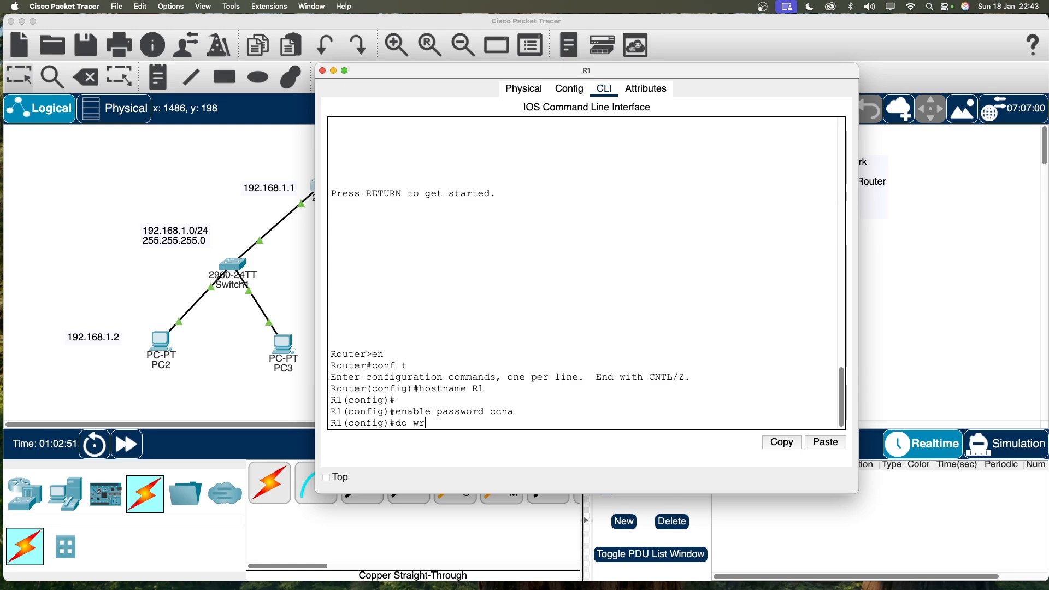
key(Return)
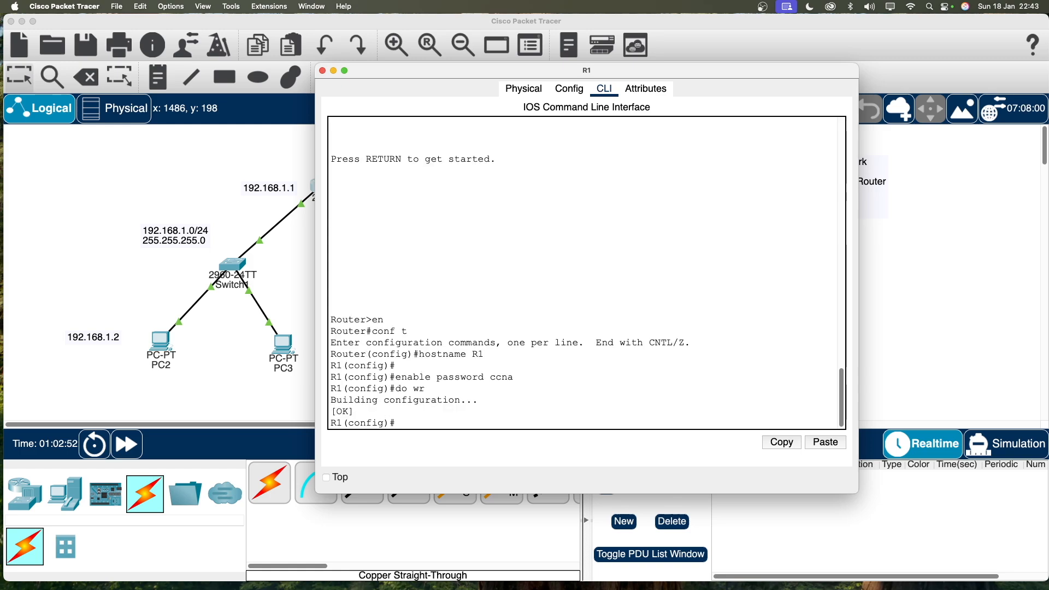
text(exit)
key(Return)
key(Return)
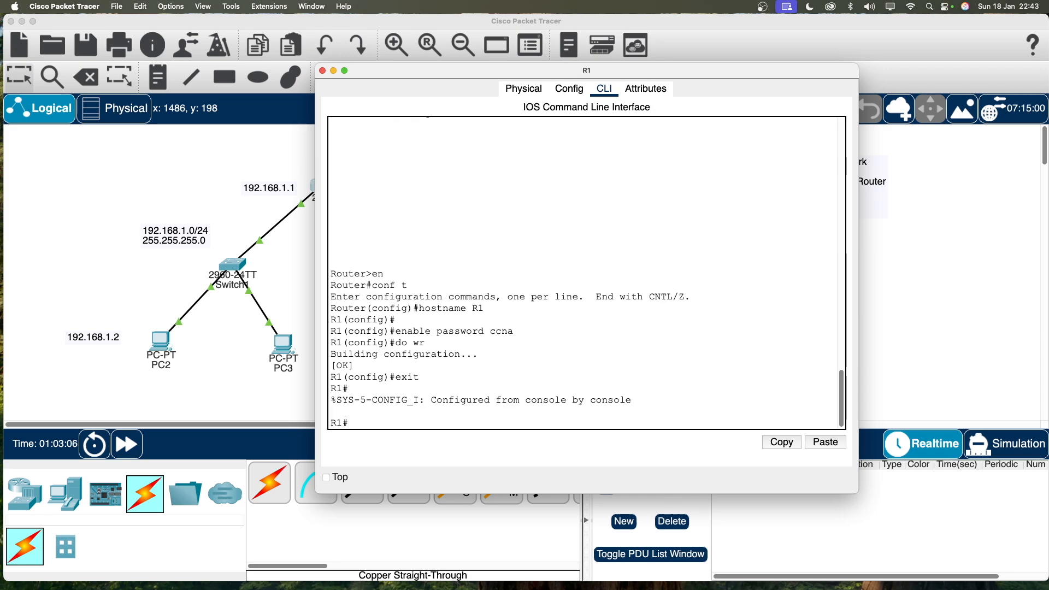
text(exit)
key(Return)
key(Return)
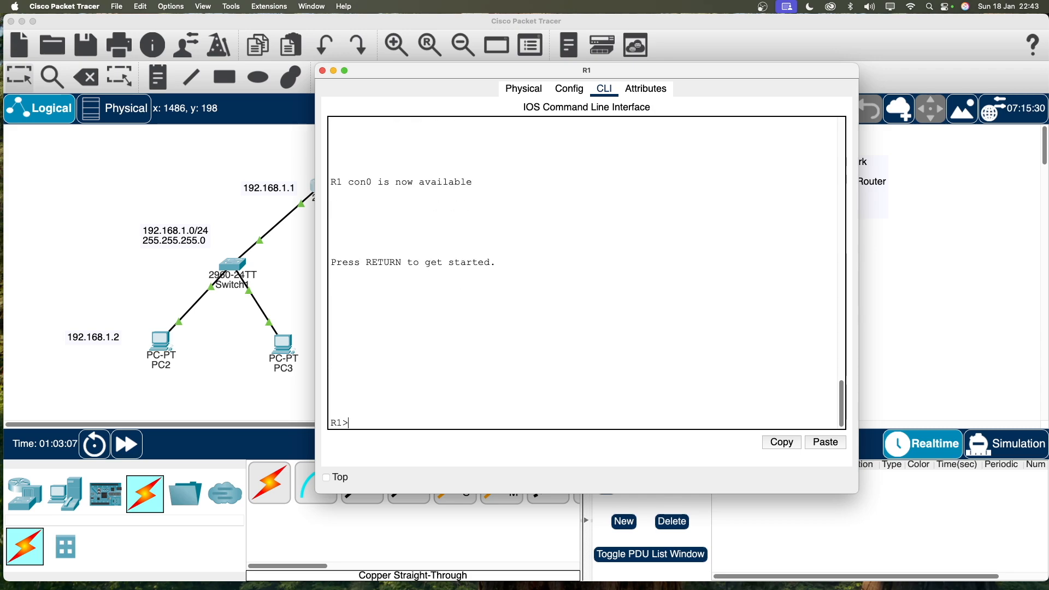
Run 'en' at R1>, submit two wrong passwords, then the correct enable password to reach R1#.
text(en)
key(Return)
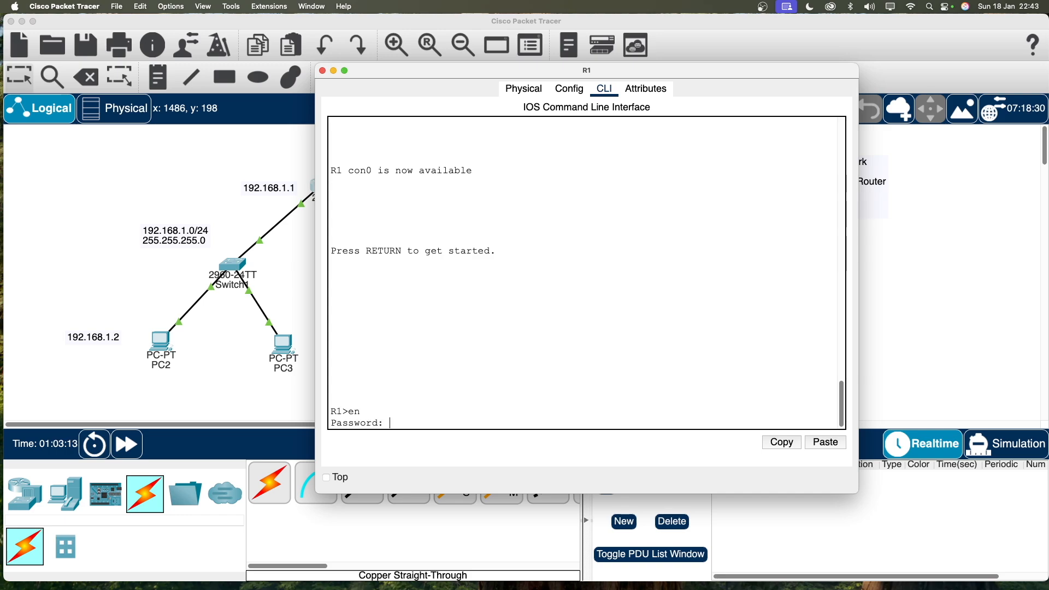
key(Return)
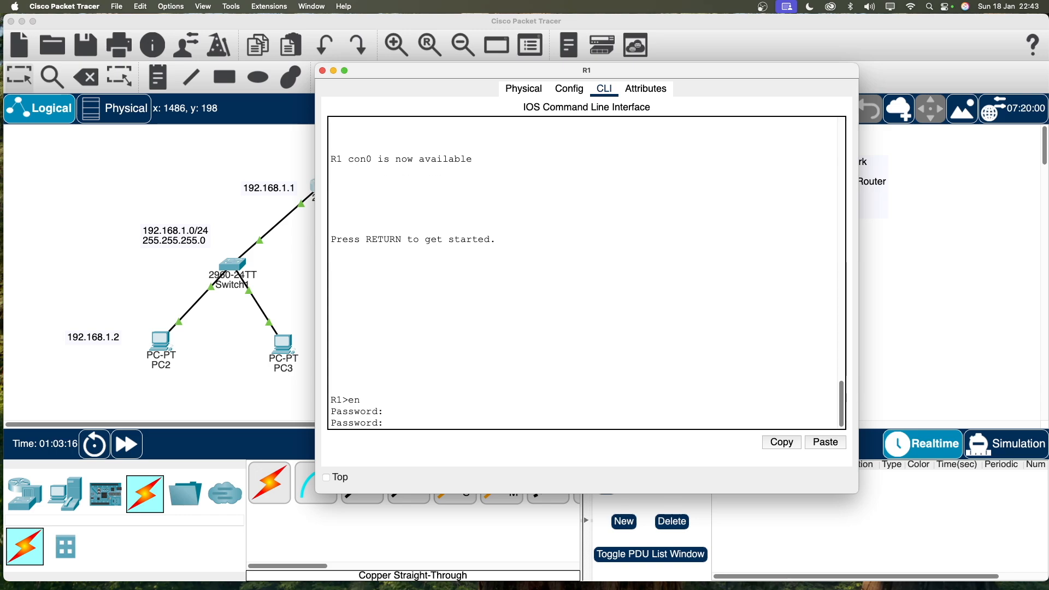
key(Return)
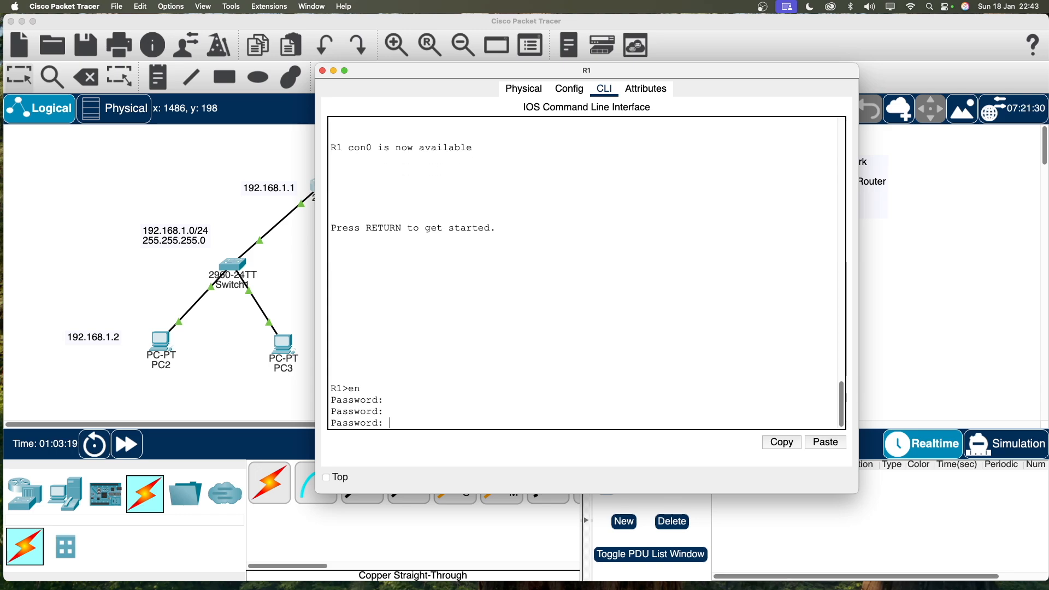
key(Return)
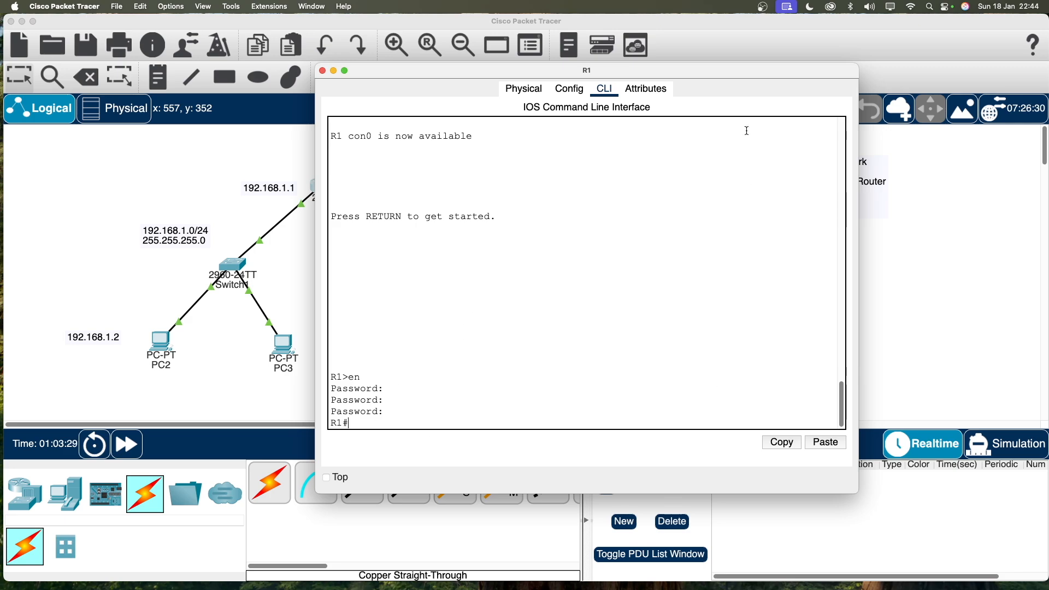
mouse_move(734, 67)
mouse_down()
mouse_move(555, 76)
mouse_move(738, 60)
mouse_up()
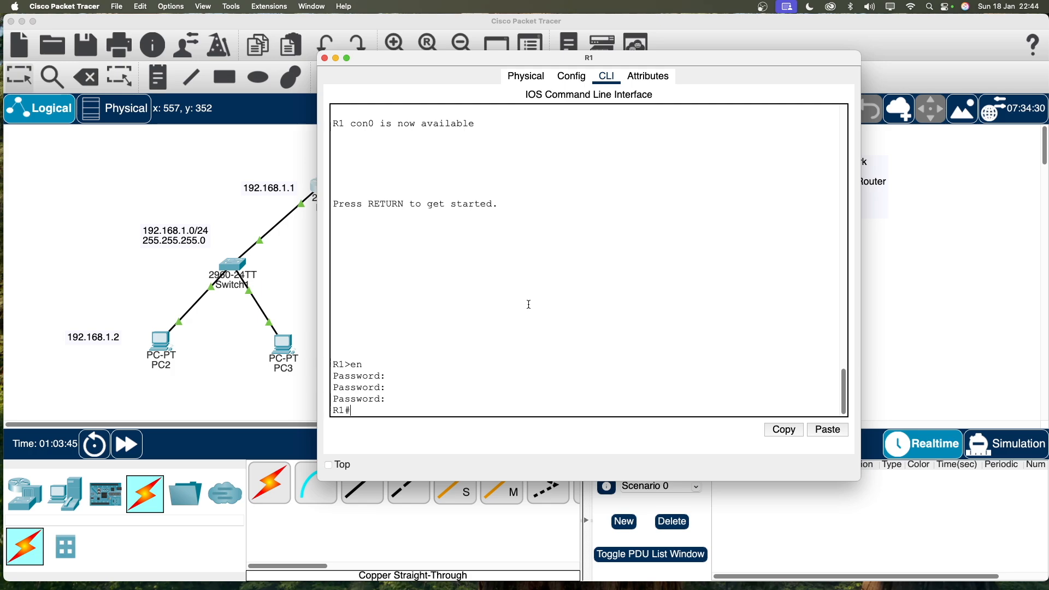
Run 'show run' to see the plain-text enable password, then quit the listing and exit the session.
text(show run)
key(Return)
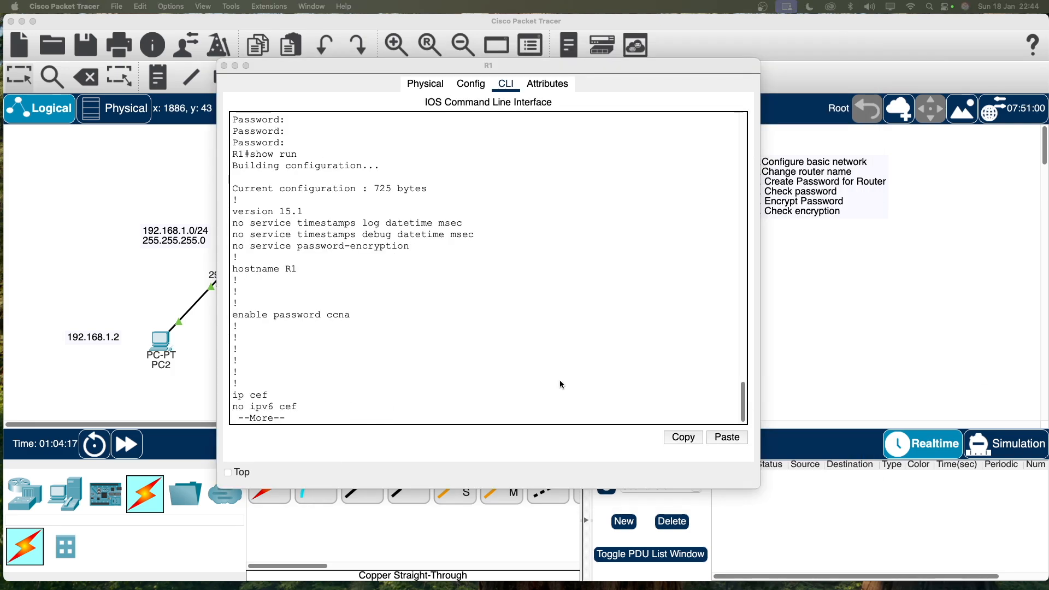
click(327, 428)
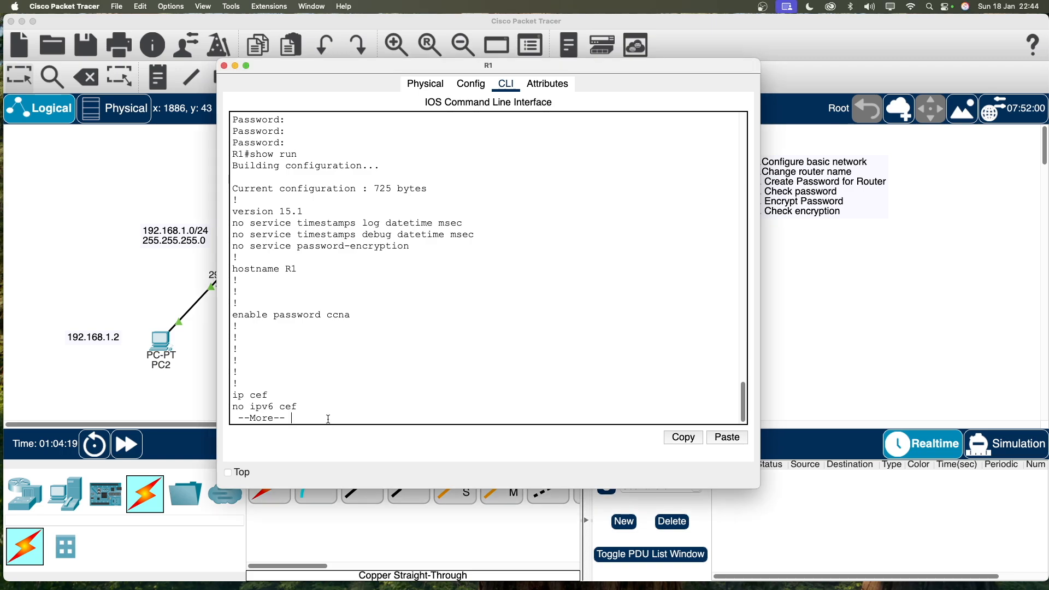
text(qexit)
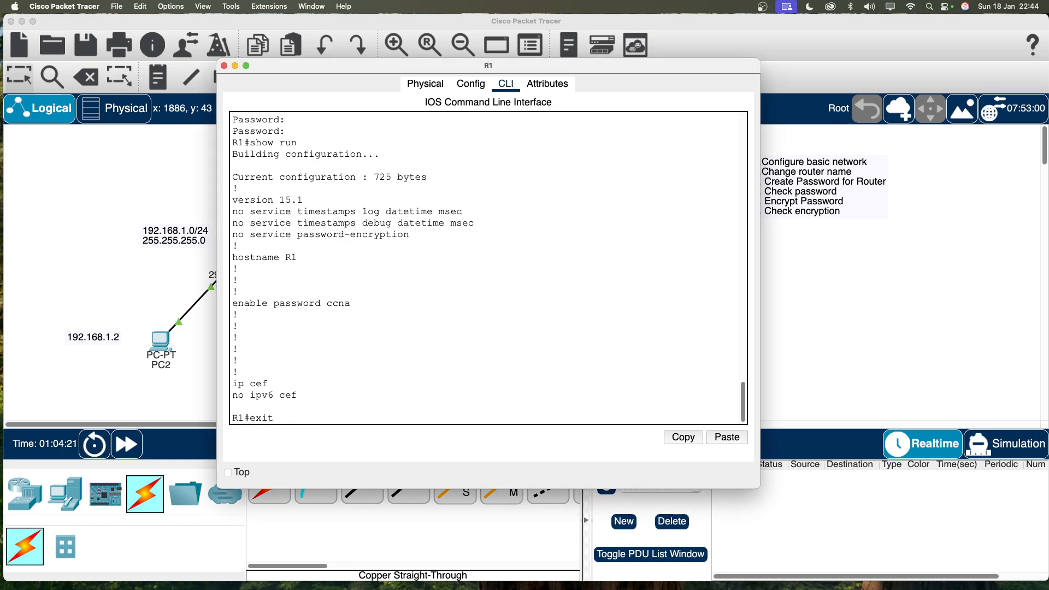
key(Return)
key(Return)
text(en)
key(Return)
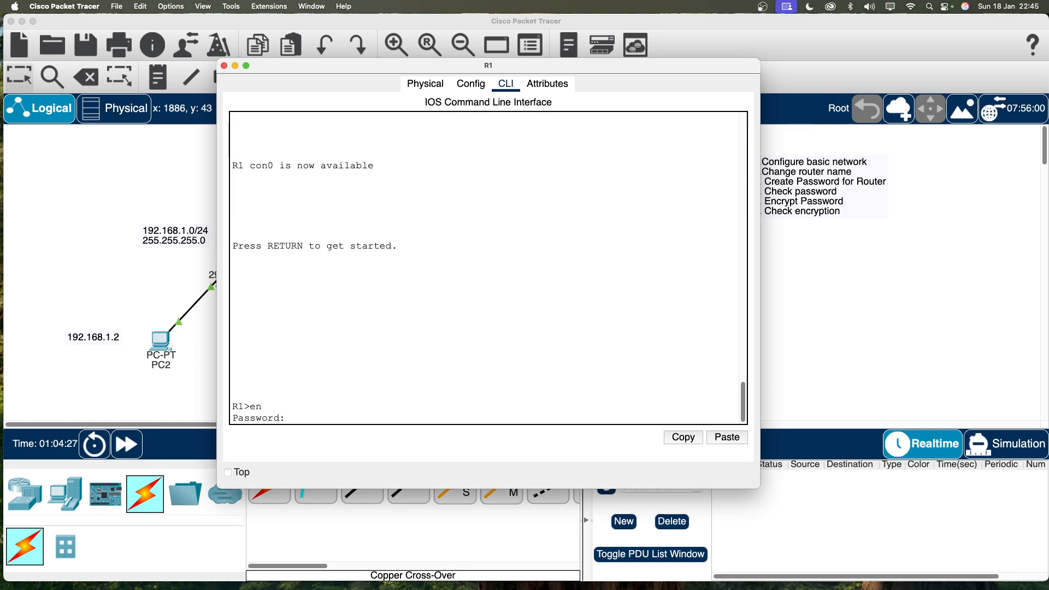
Retry the enable password after a rejection until the R1# prompt appears.
key(Return)
key(Return)
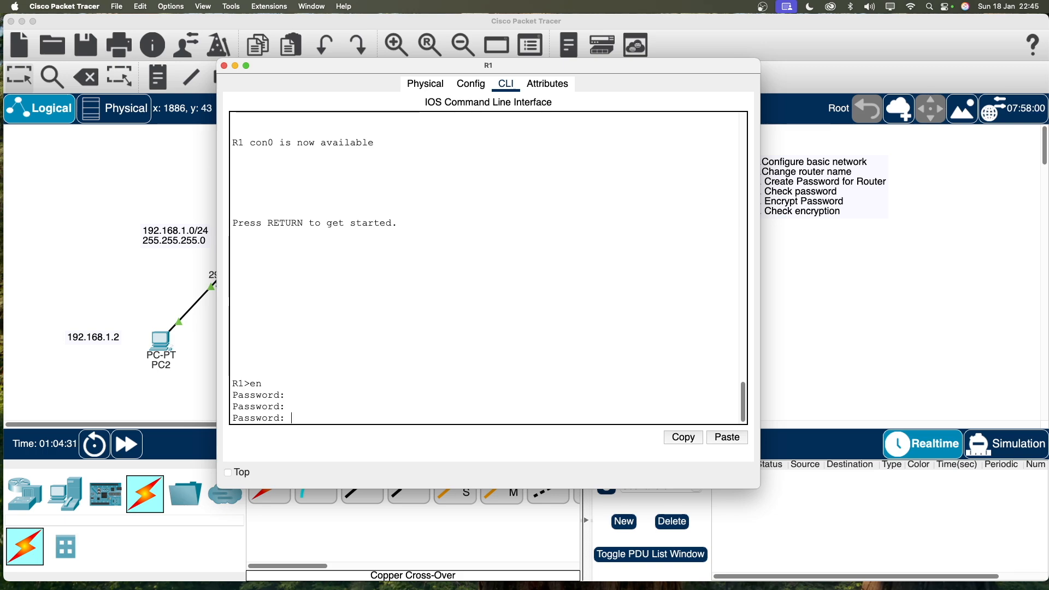
key(Return)
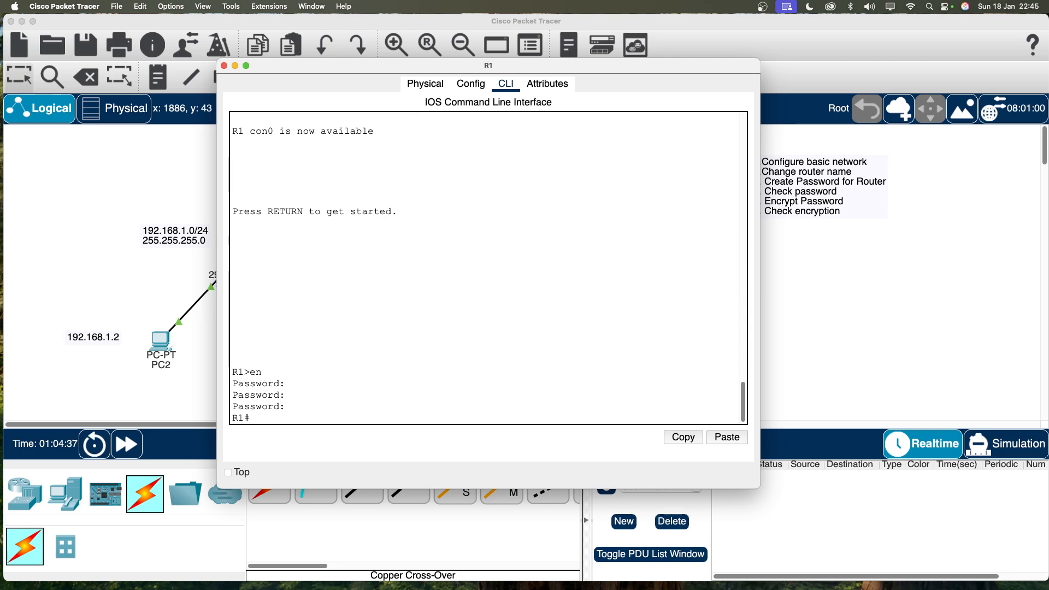
mouse_move(724, 65)
mouse_down()
mouse_move(610, 67)
mouse_move(696, 47)
mouse_move(735, 51)
mouse_up()
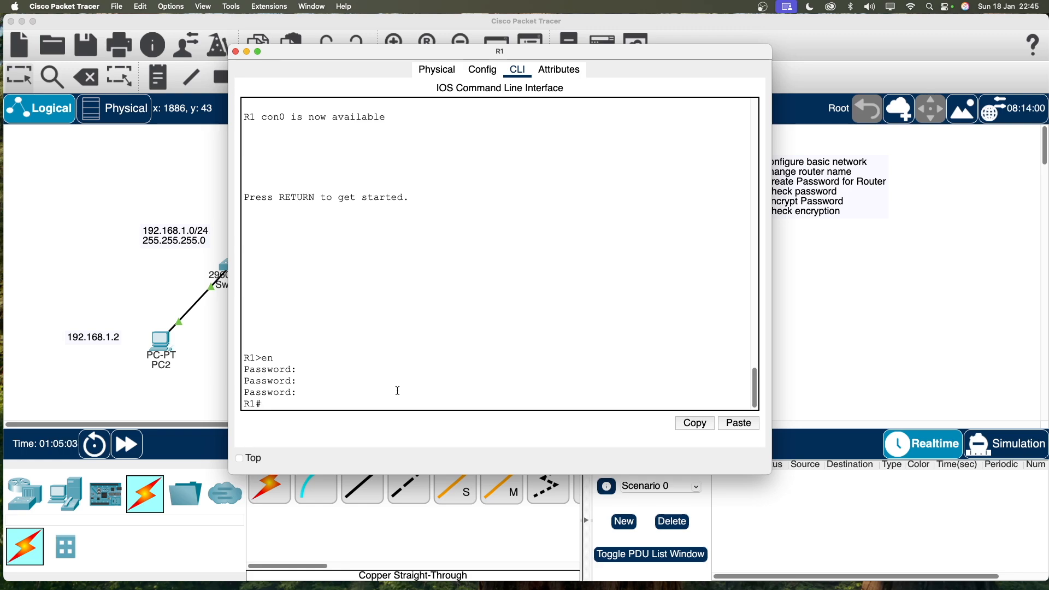
From global config mode, enable 'service password-encryption', correcting a typo in the command.
text(conf t)
key(Return)
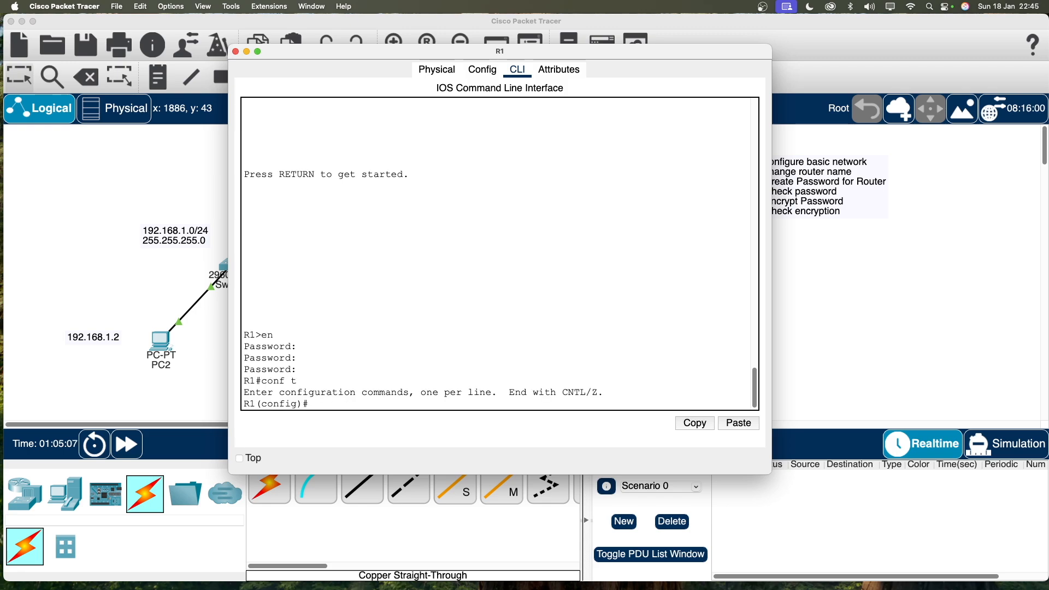
text(service passwor)
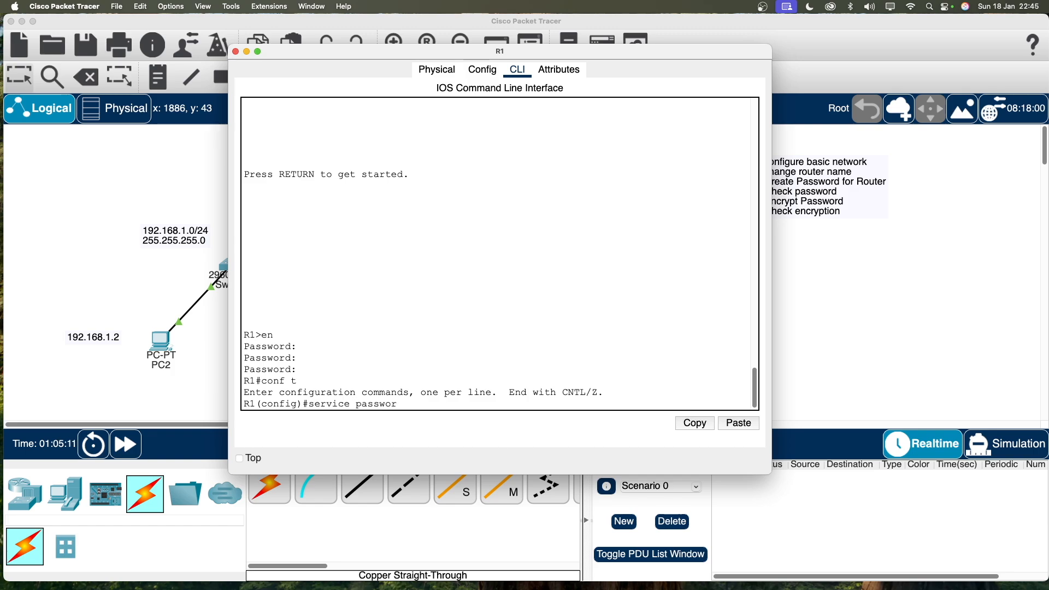
text(d encrypt)
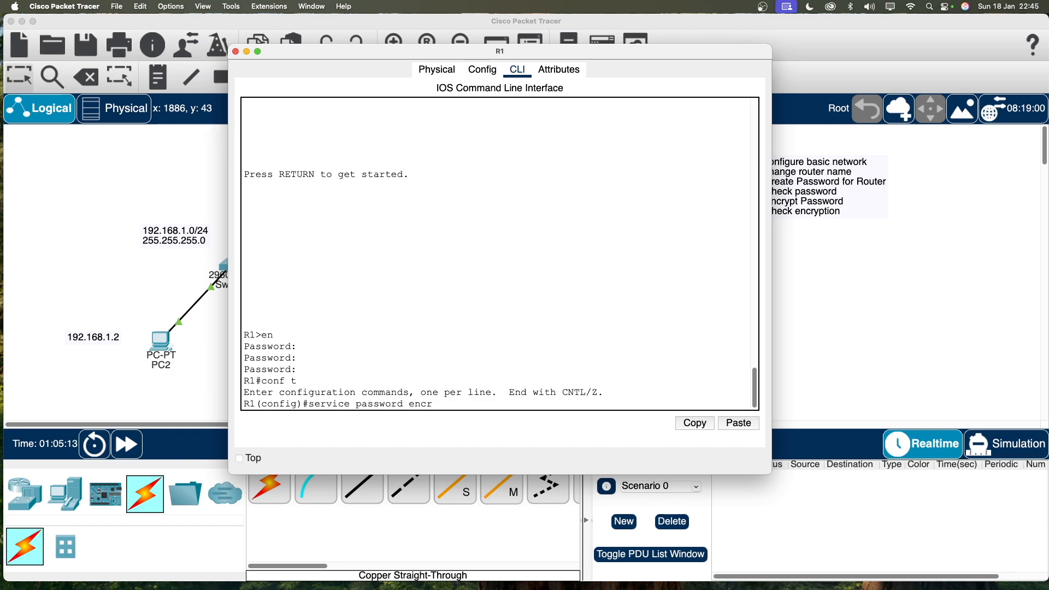
key(BackSpace)
key(BackSpace)
key(BackSpace)
key(BackSpace)
key(BackSpace)
key(BackSpace)
key(BackSpace)
text(-c)
key(BackSpace)
text(encryption)
key(Return)
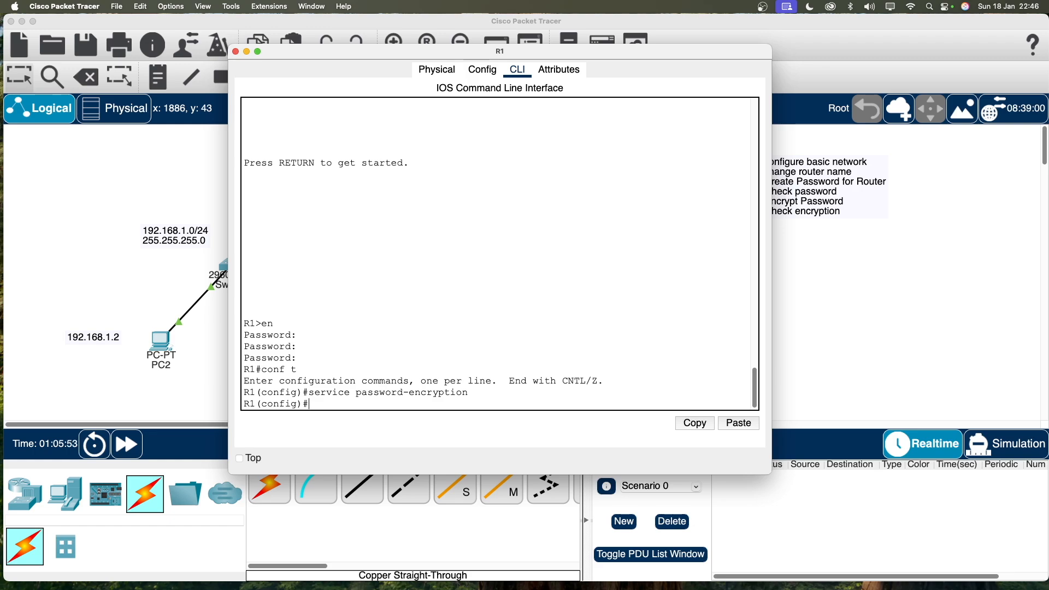
text(do sh run)
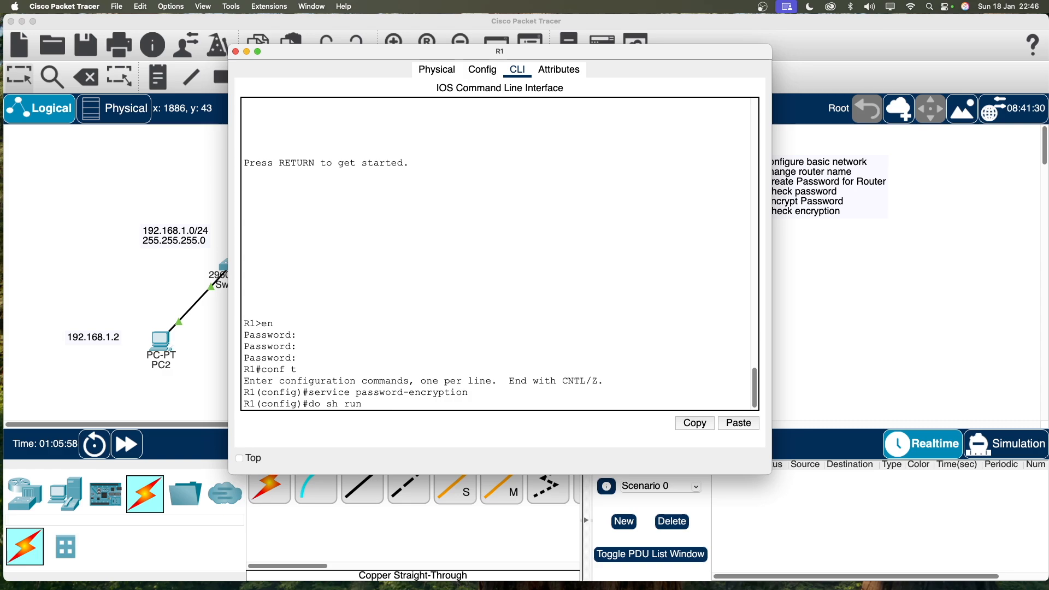
Run 'do sh run' to confirm the enable password is now stored as type 7.
key(Return)
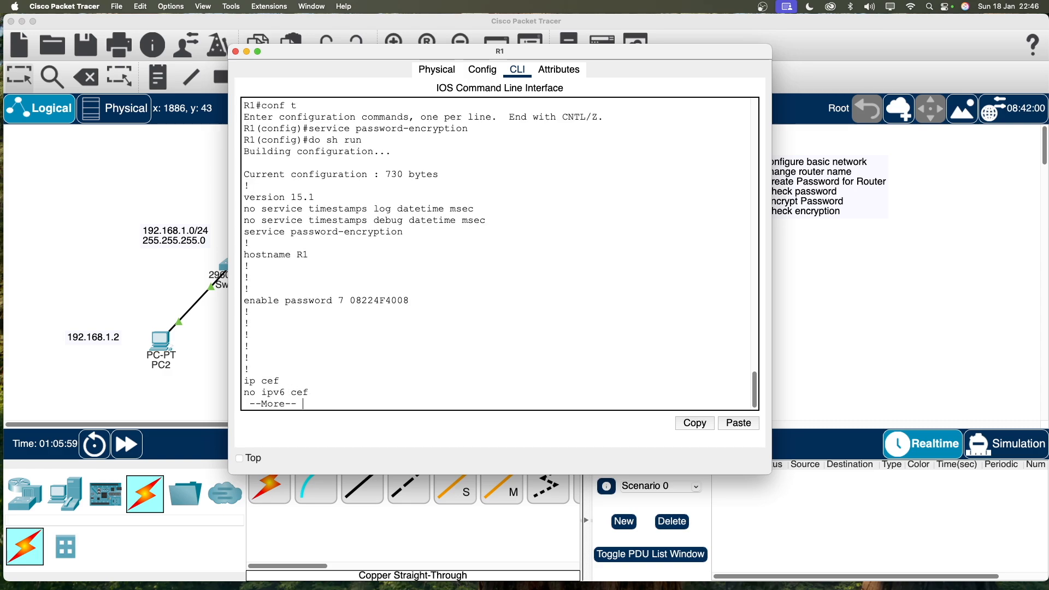